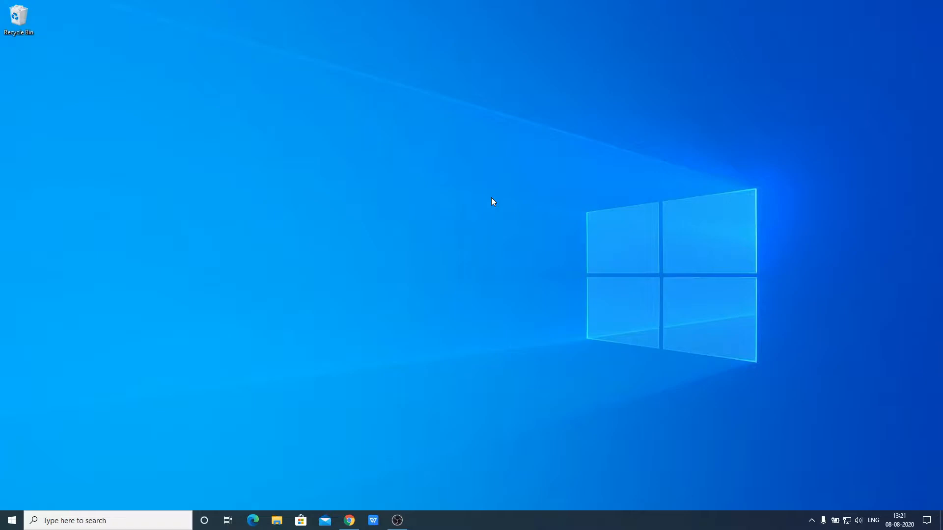
Open the 'Java Archive Downloads - Java SE 14' result and scroll to the JDK 14.0.1 table
left_click(350, 521)
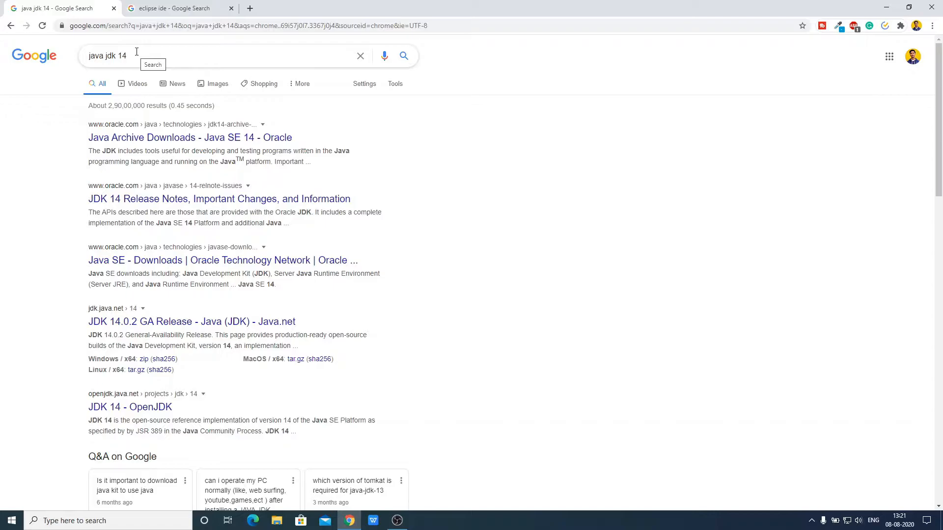
left_click(142, 137)
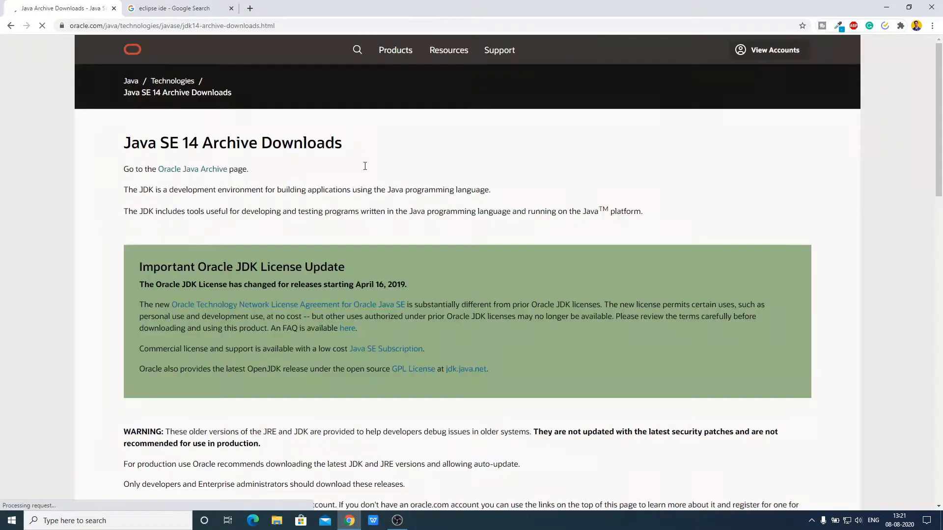
scroll(460, 157, "down", 7)
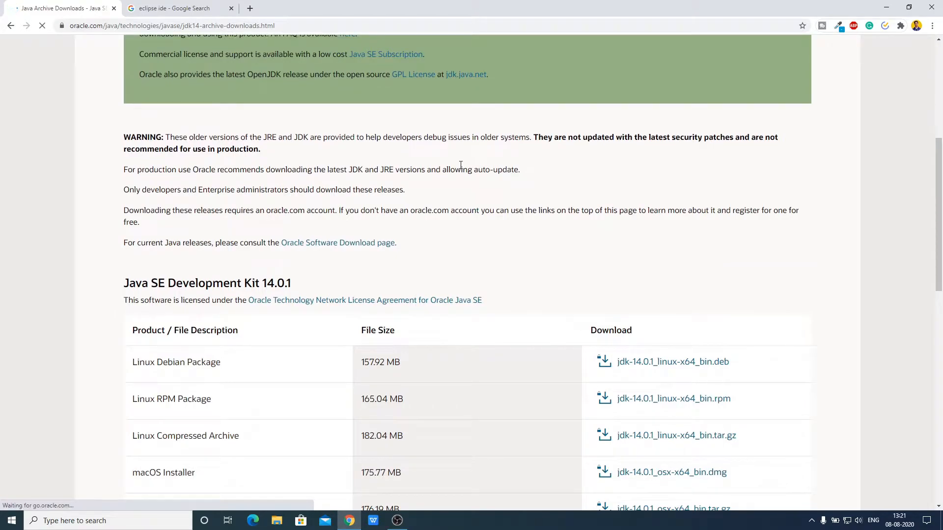
scroll(460, 196, "down", 3)
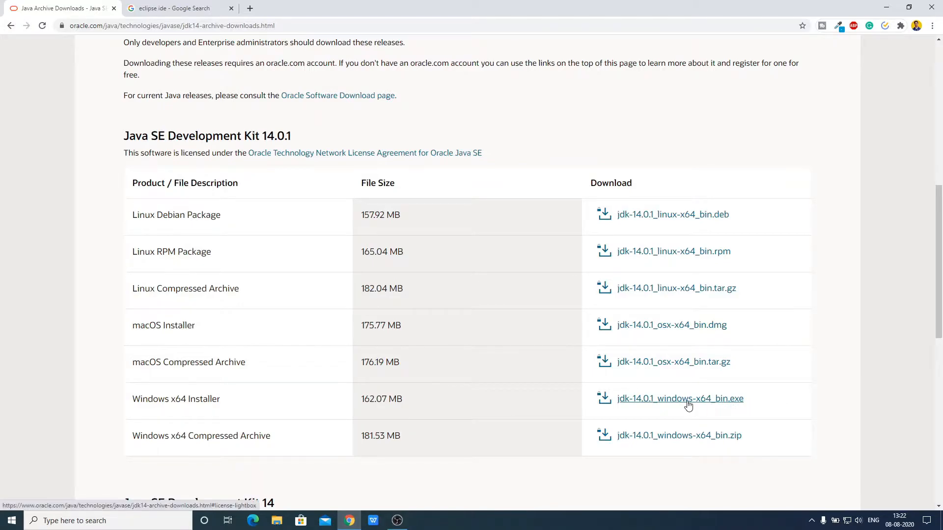
Choose jdk-14.0.1_windows-x64_bin.exe, accept the Oracle license and request the download
left_click(715, 406)
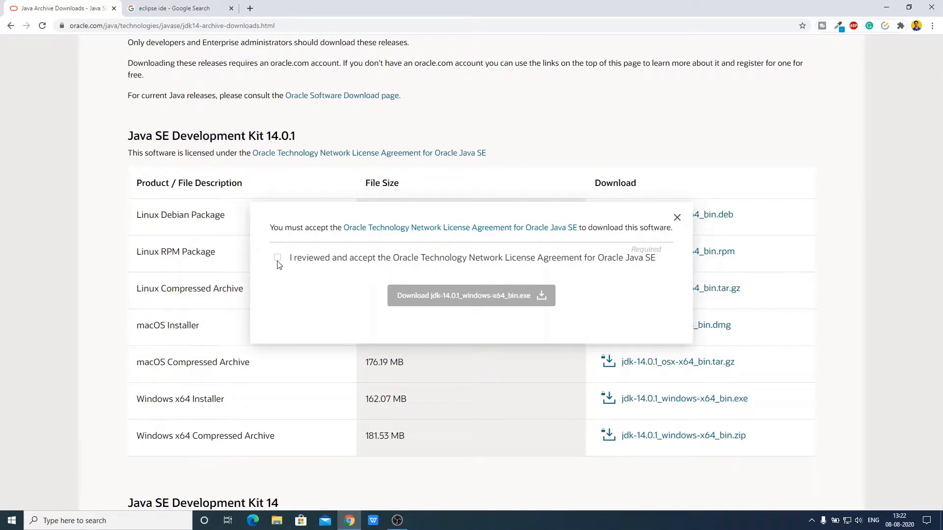
left_click(277, 259)
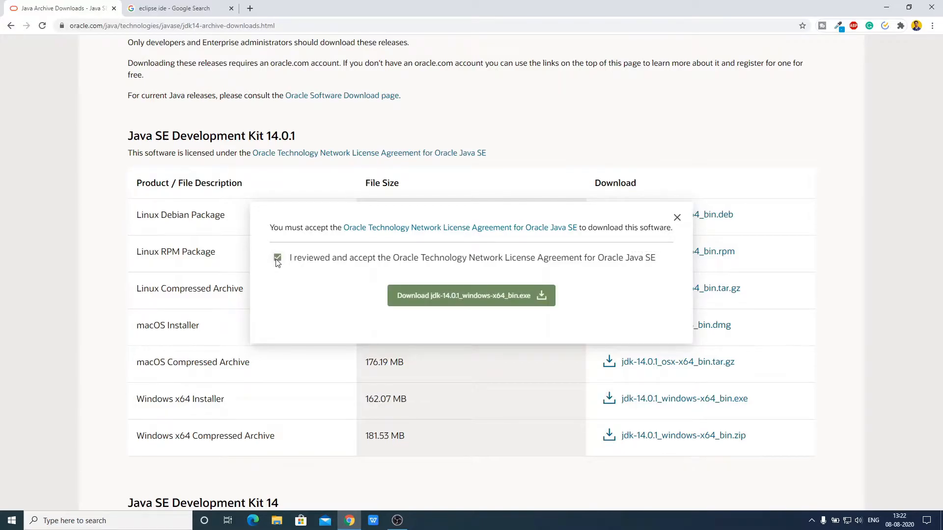
left_click(532, 303)
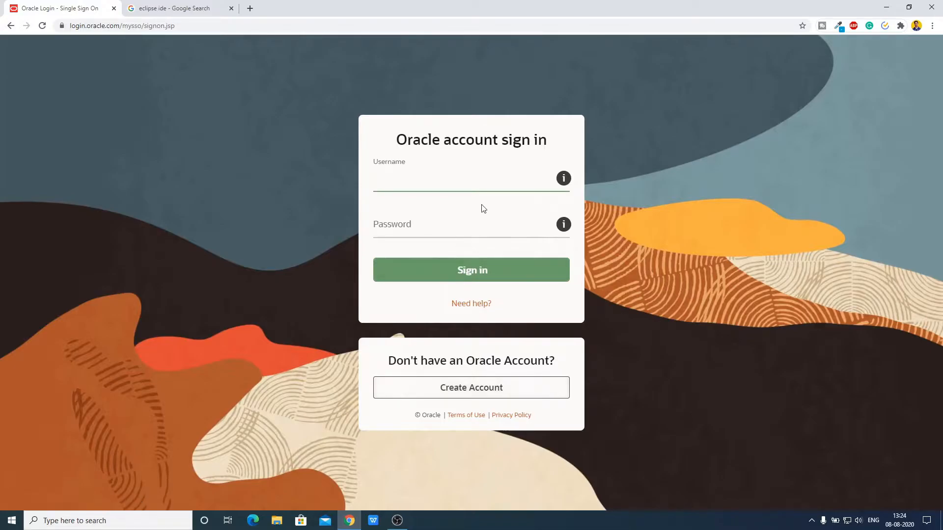
Create a new Oracle account by filling in and submitting the registration form
left_click(535, 400)
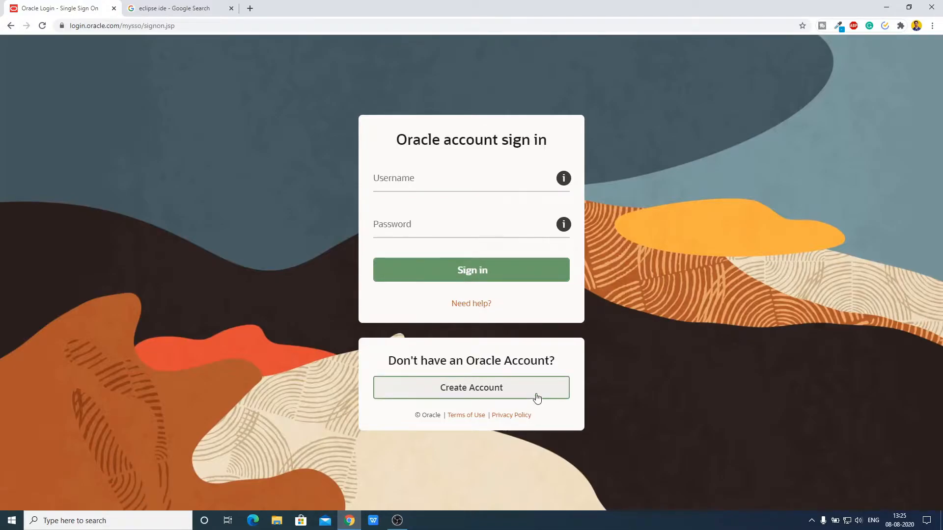
left_click(526, 397)
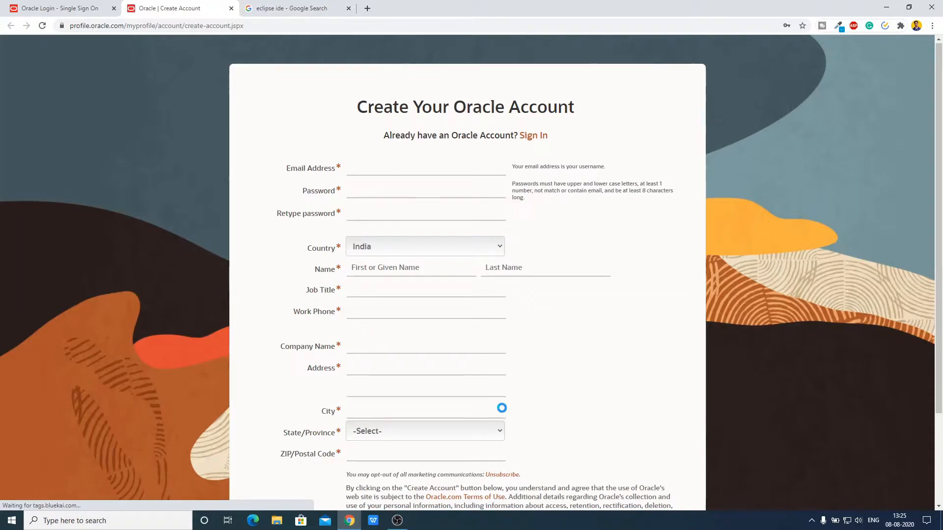
scroll(501, 407, "down", 3)
scroll(466, 304, "up", 3)
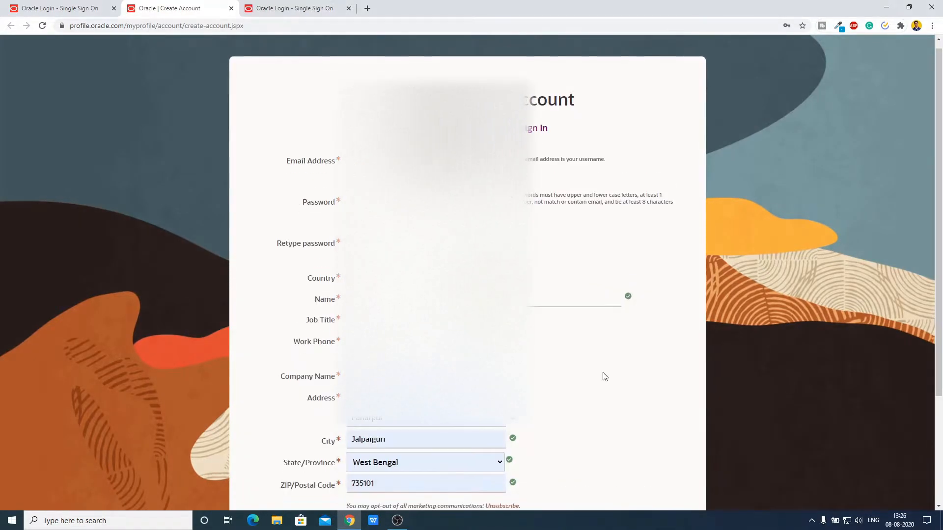
scroll(603, 379, "down", 3)
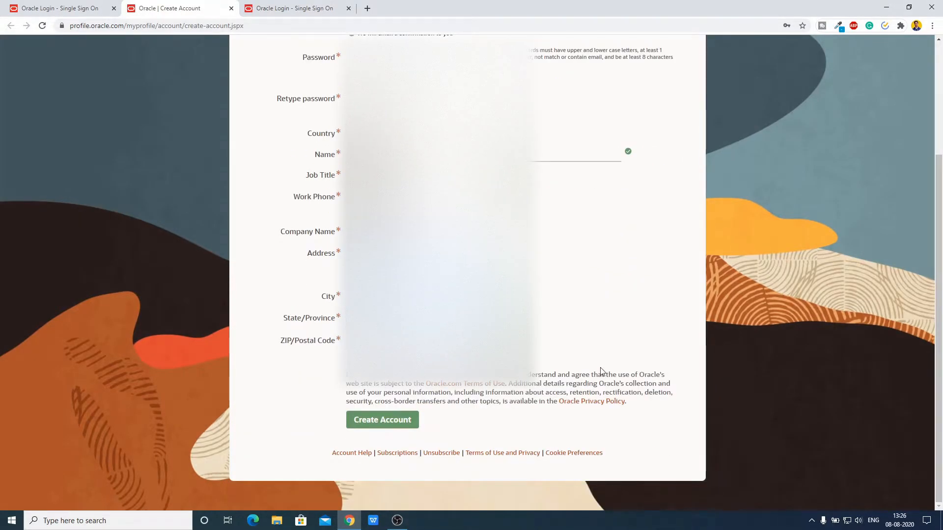
left_click(406, 431)
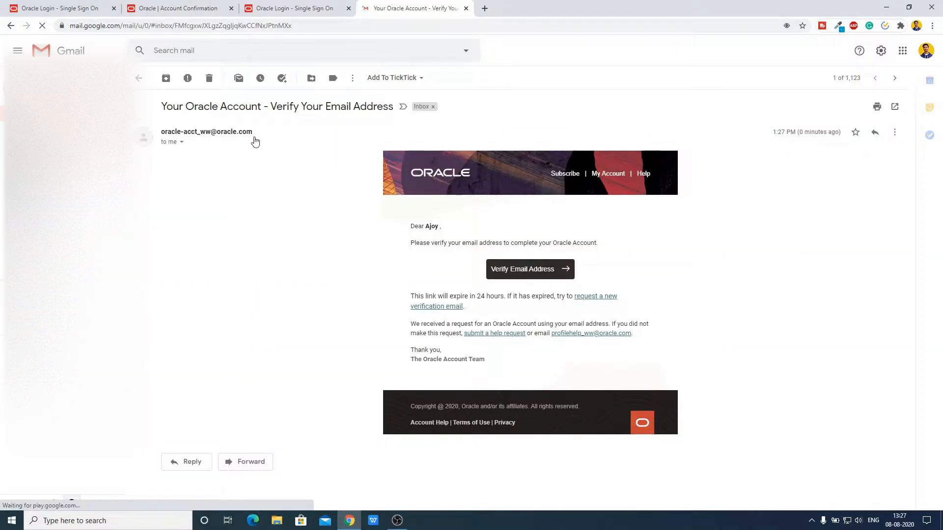
Confirm the Oracle account with the Verify Email Address link and continue to oracle.com
left_click(529, 277)
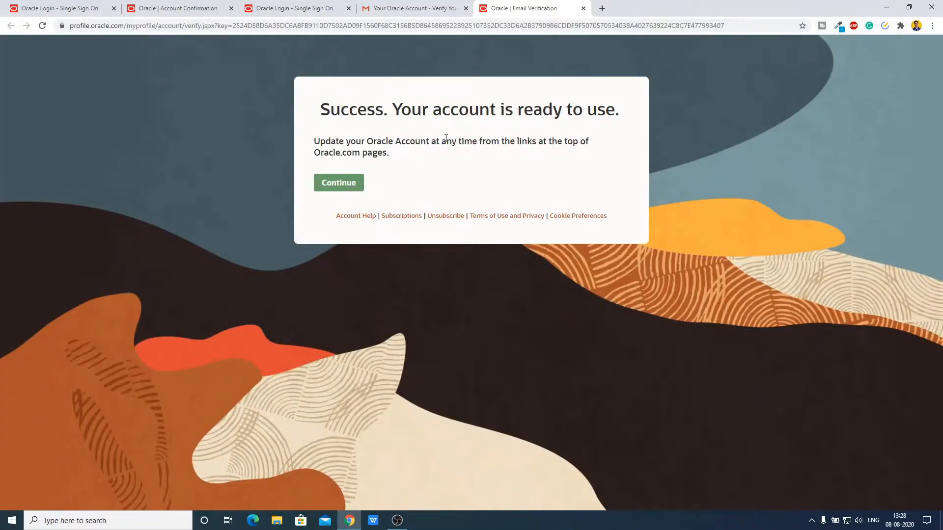
left_click(331, 187)
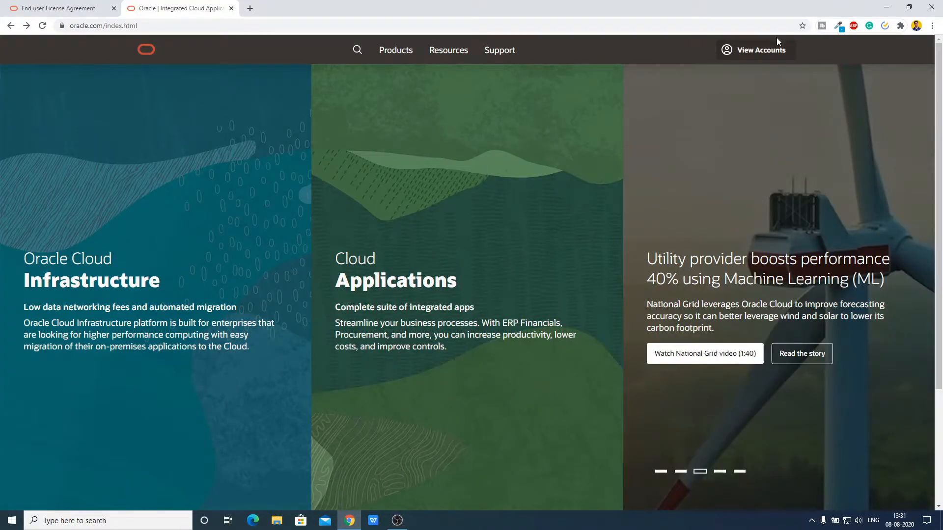
Sign in to the Oracle account from the View Accounts menu
left_click(754, 52)
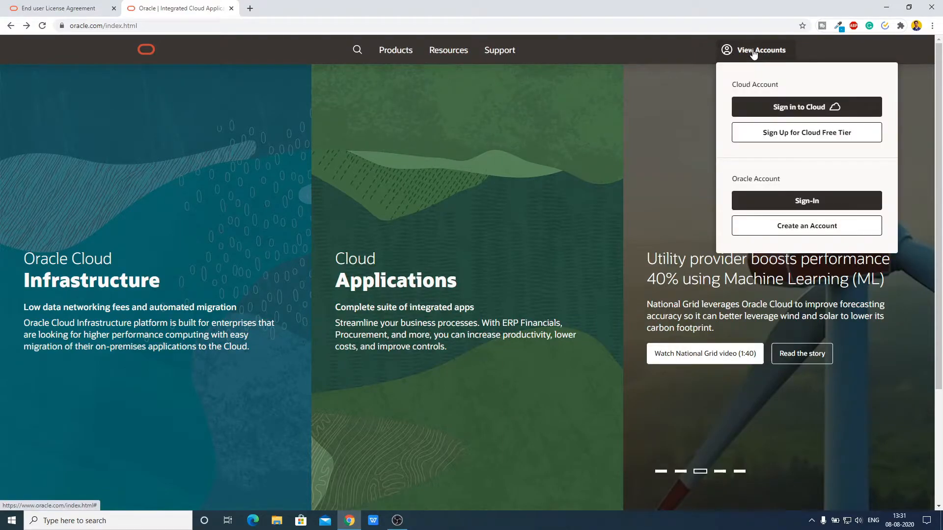
left_click(806, 207)
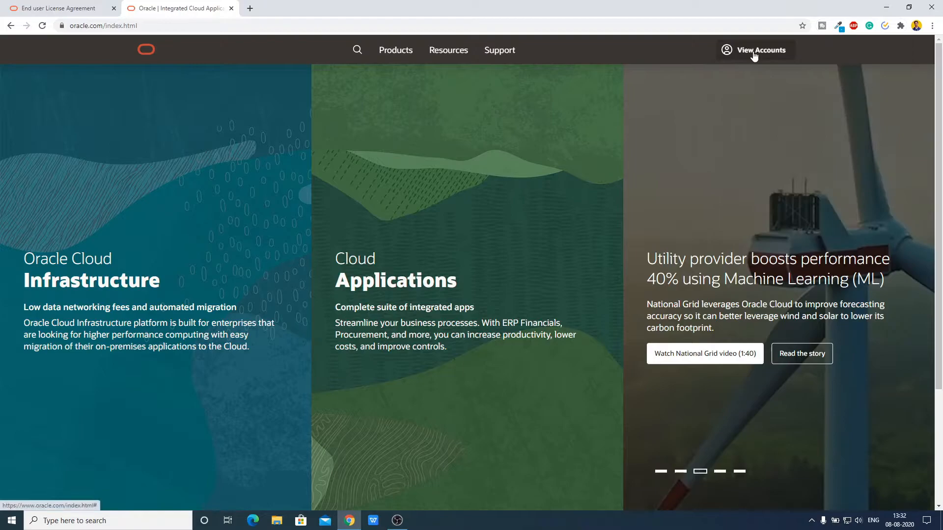
left_click(754, 52)
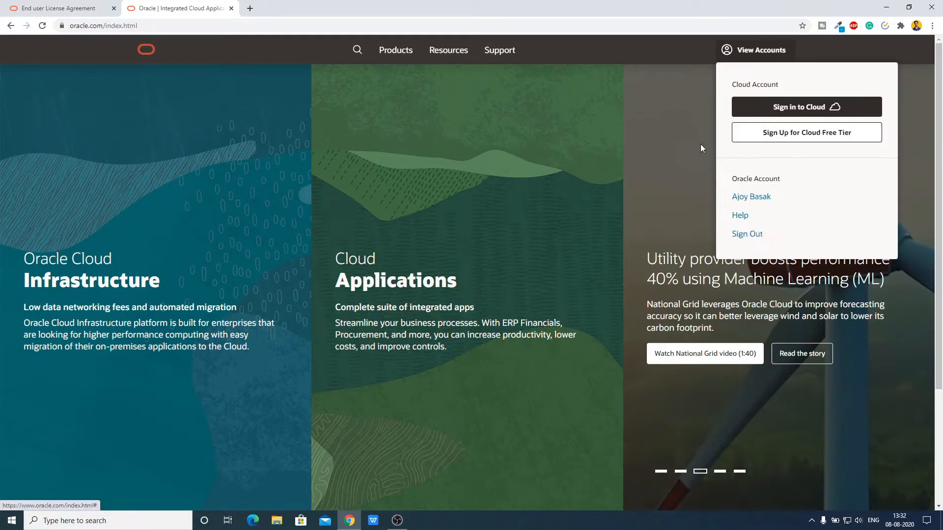
left_click(677, 144)
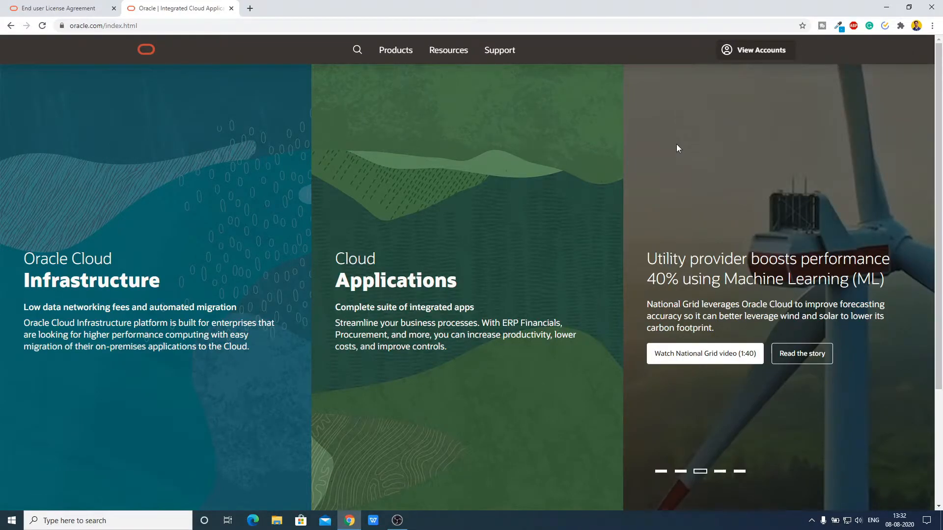
Navigate Products > Java > JDK Download to the JDK 14.0.2 package list
left_click(389, 58)
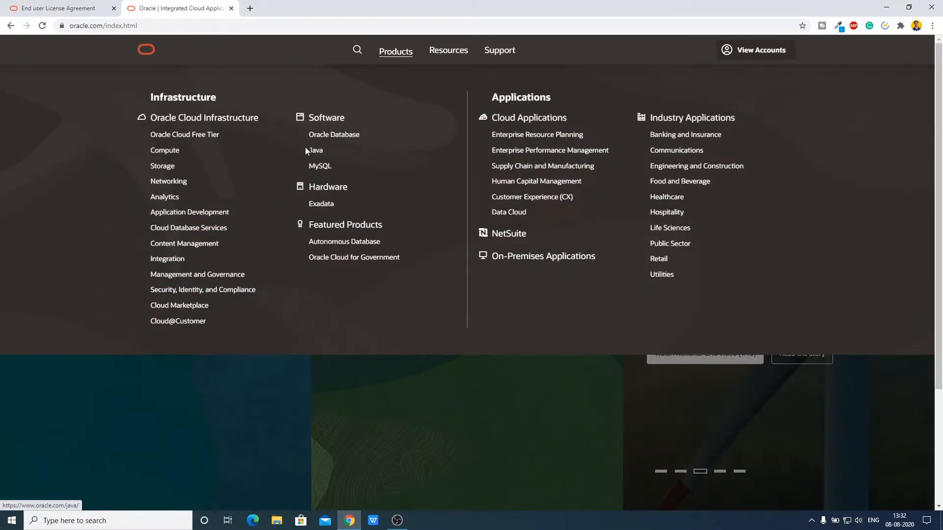
left_click(316, 152)
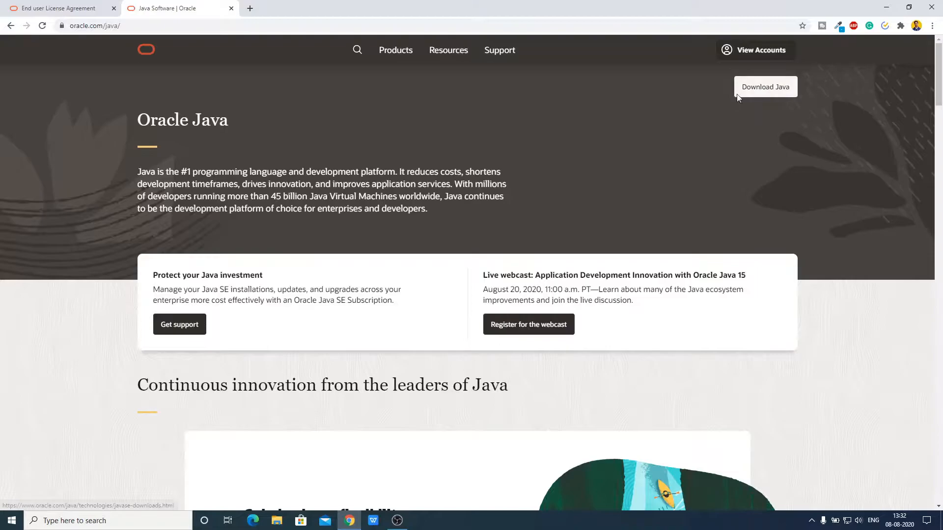
left_click(777, 94)
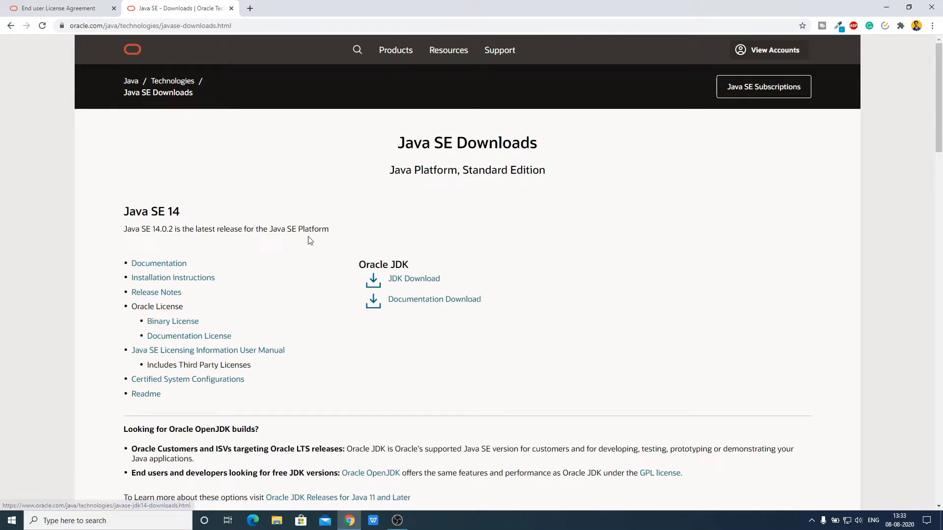
left_click(423, 283)
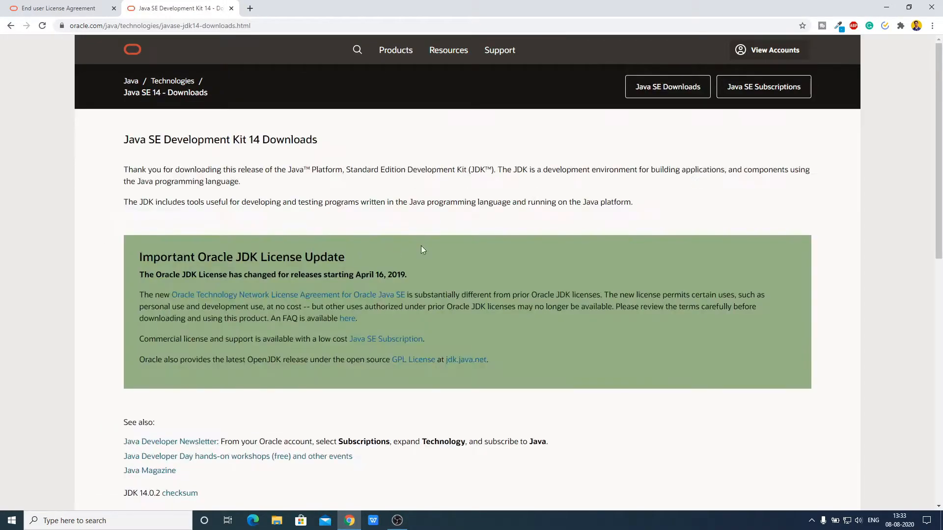
scroll(548, 222, "down", 8)
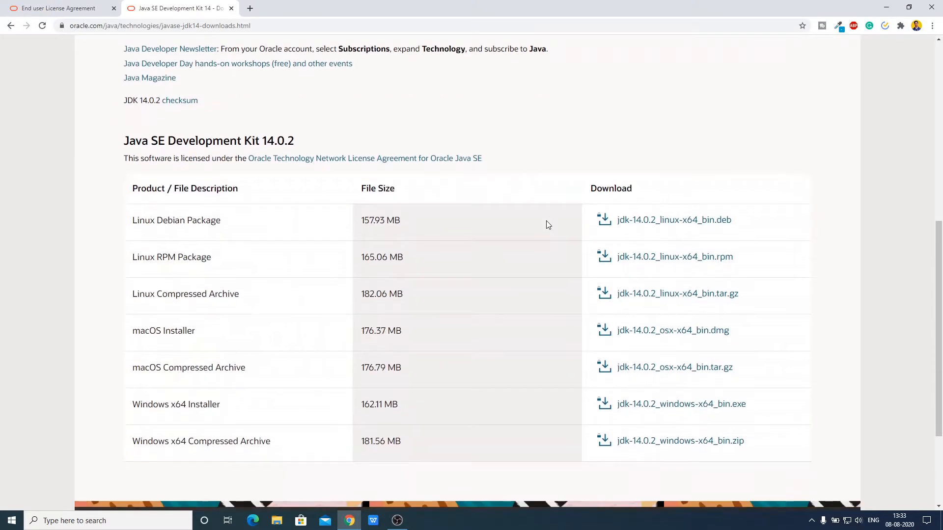
scroll(514, 202, "down", 2)
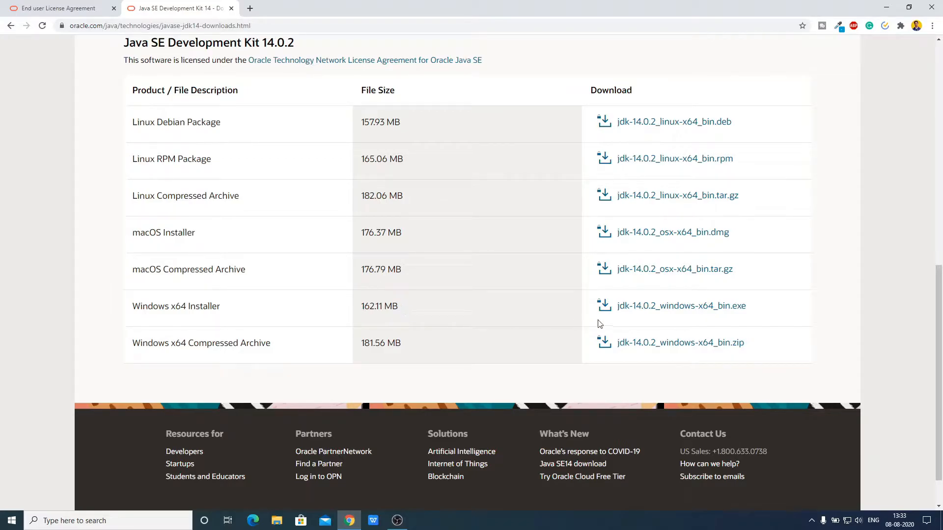
Accept the license, download jdk-14.0.2_windows-x64_bin.exe and open it to start setup
left_click(669, 308)
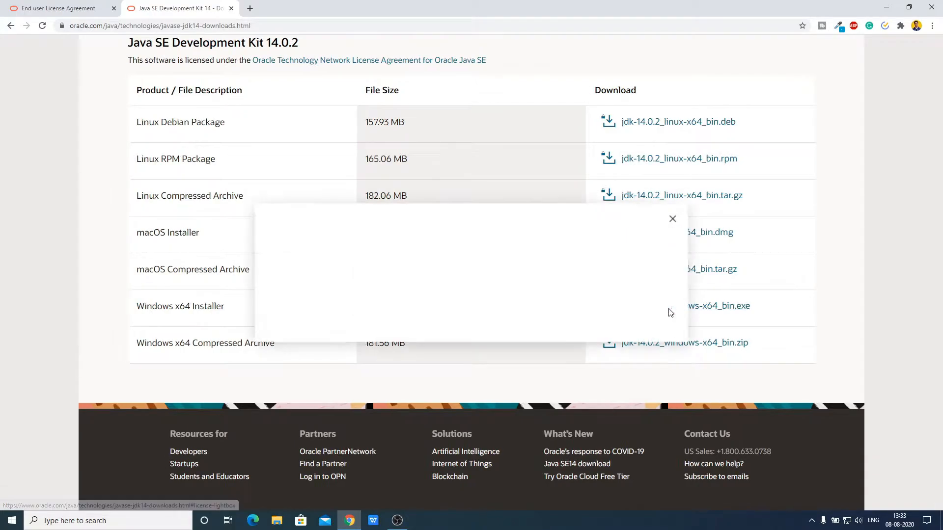
left_click(278, 259)
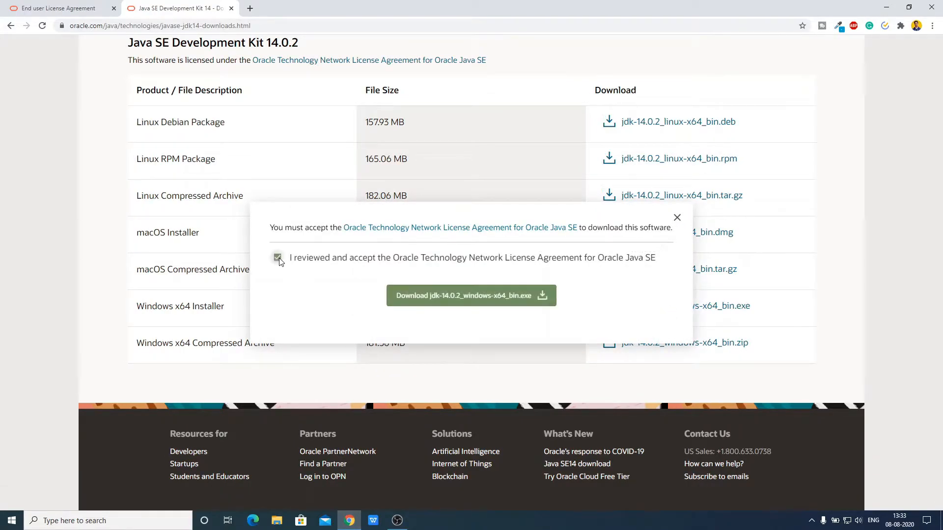
left_click(490, 302)
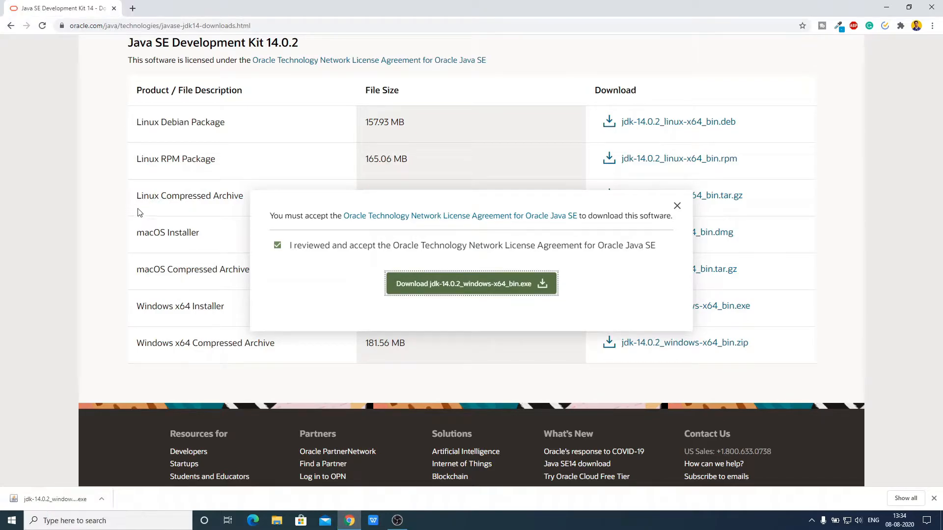
left_click(100, 499)
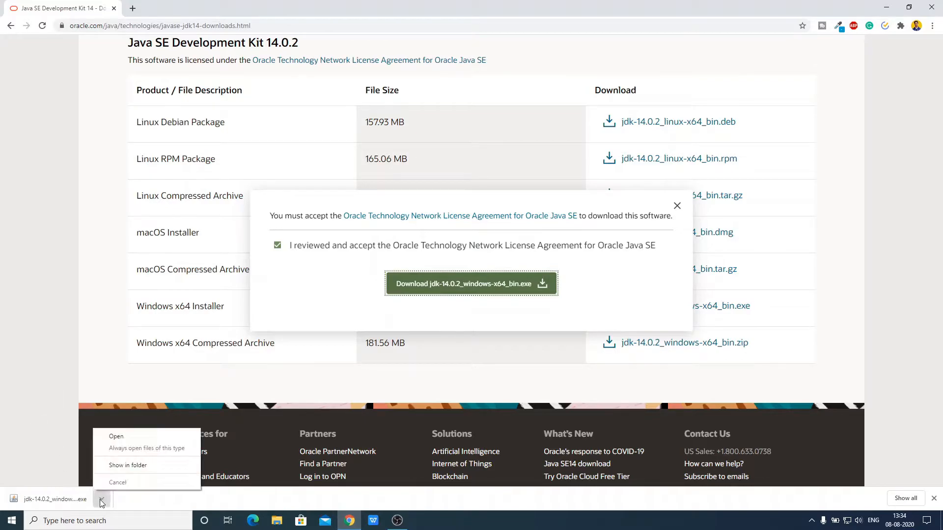
left_click(116, 437)
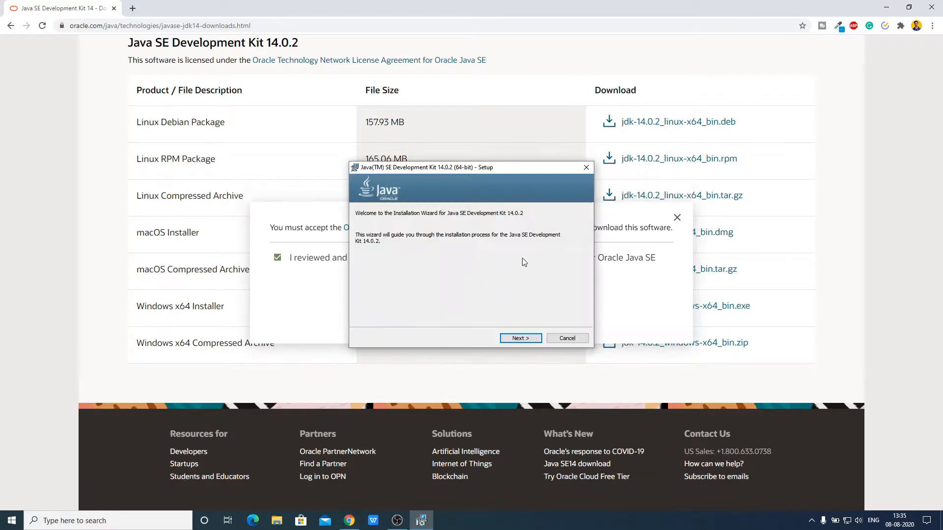
Install JDK 14.0.2 into the default C:\Program Files\Java\jdk-14.0.2\ folder and close the installer
left_click(885, 8)
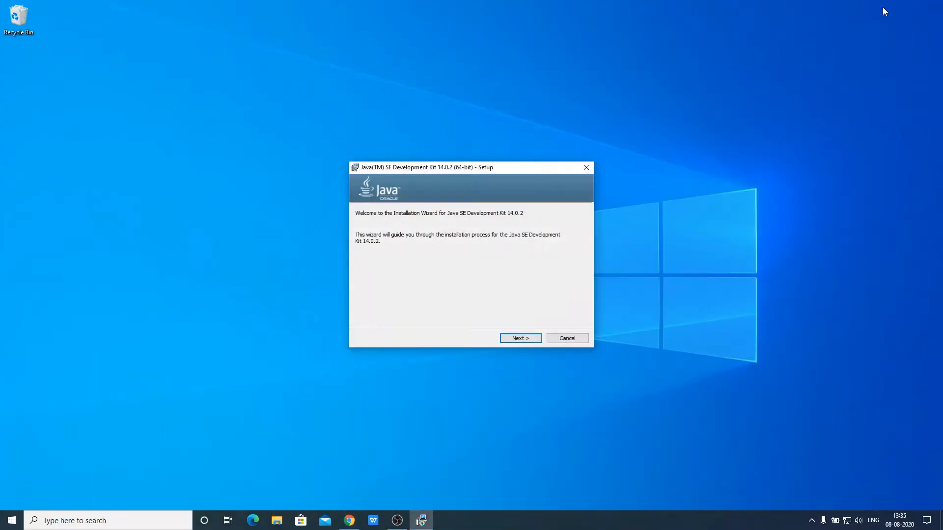
left_click(520, 340)
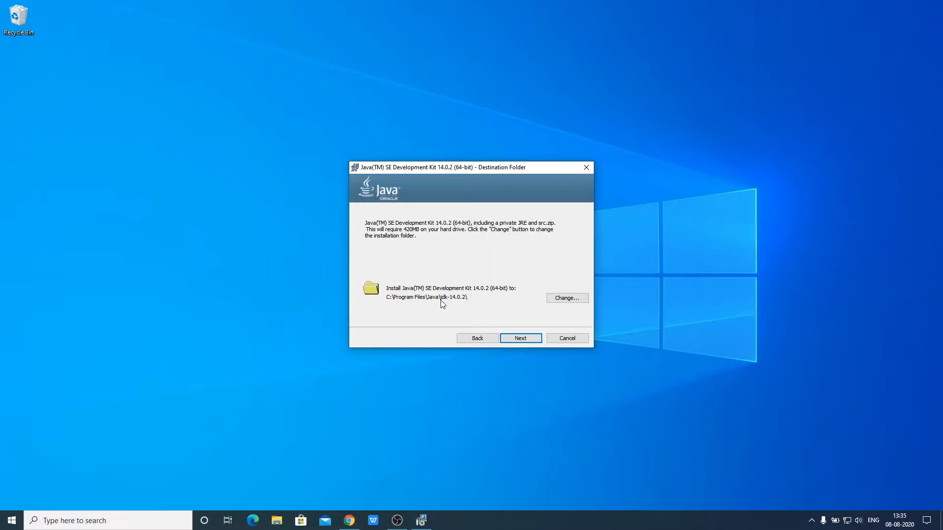
left_click(563, 301)
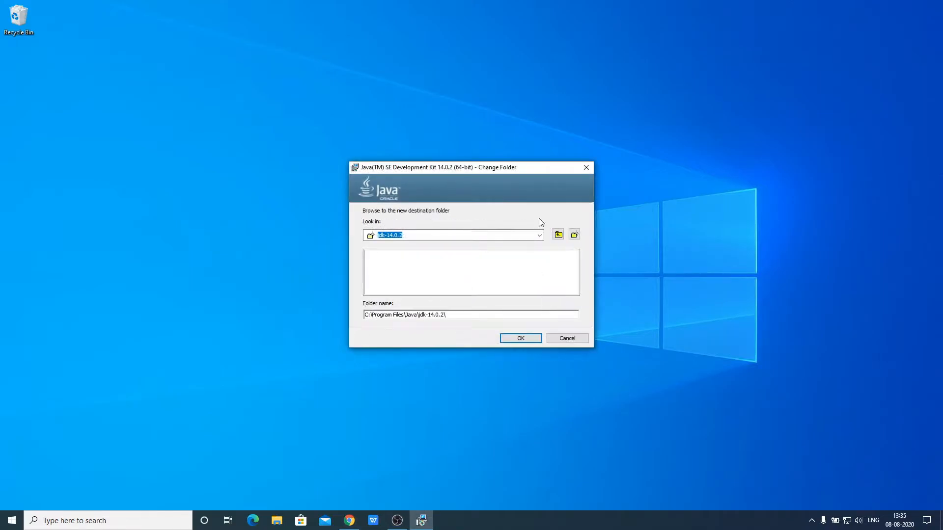
left_click(588, 169)
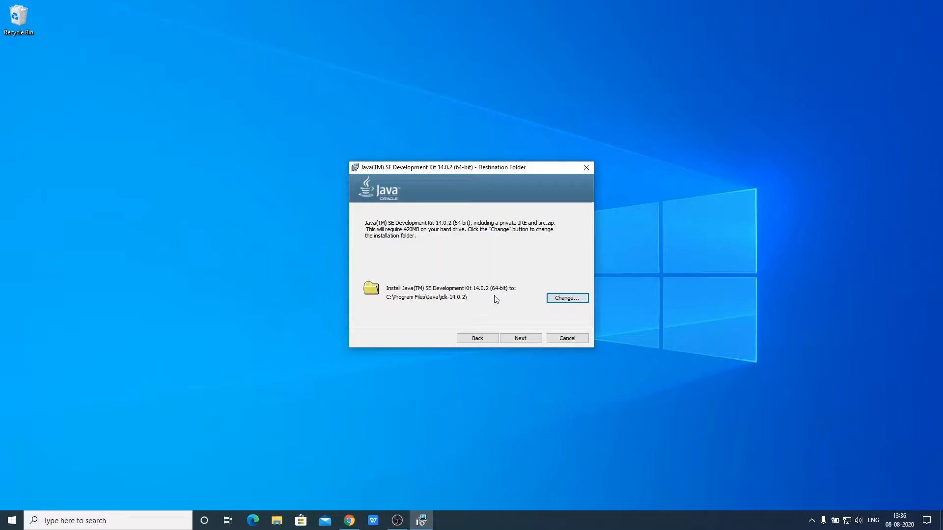
left_click(515, 341)
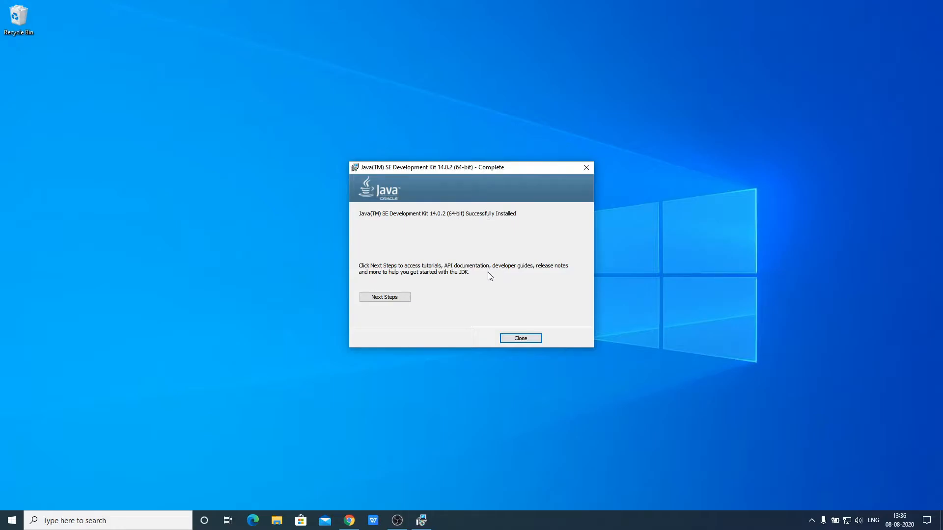
left_click(516, 338)
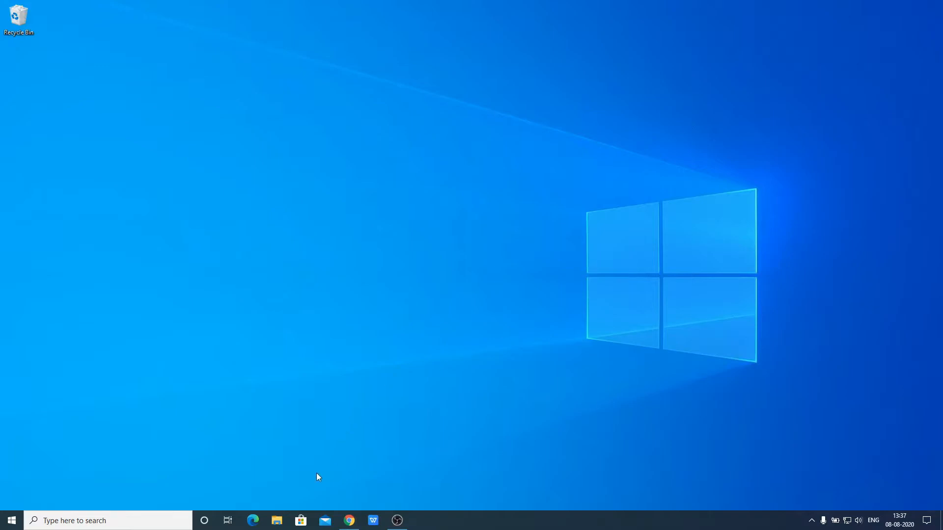
Browse File Explorer to C:\Program Files\Java\jdk-14.0.2\bin
key("super+e")
left_click(251, 257)
double_click(251, 257)
double_click(196, 168)
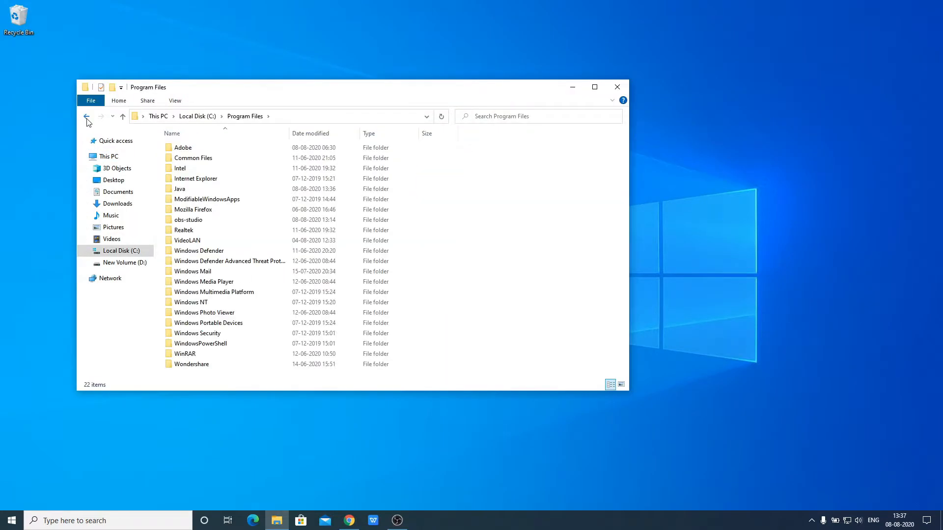
left_click(87, 117)
double_click(222, 170)
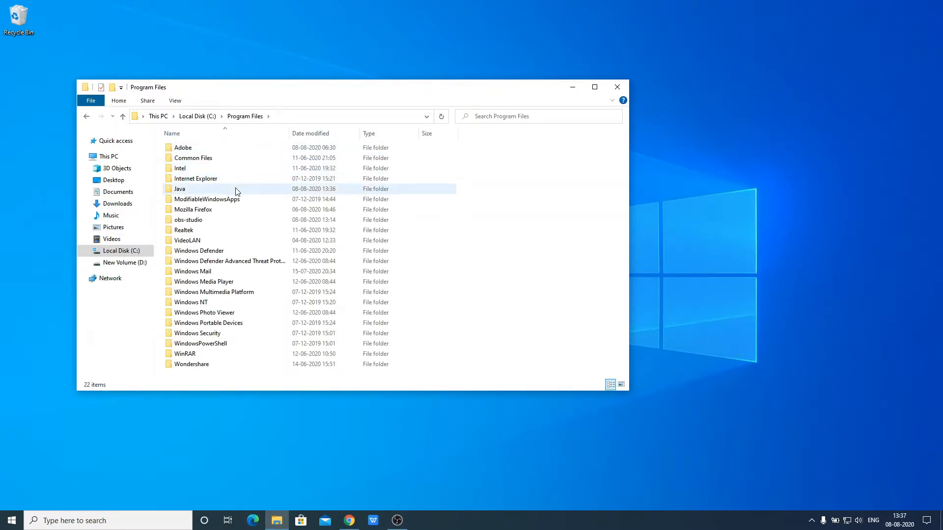
double_click(235, 191)
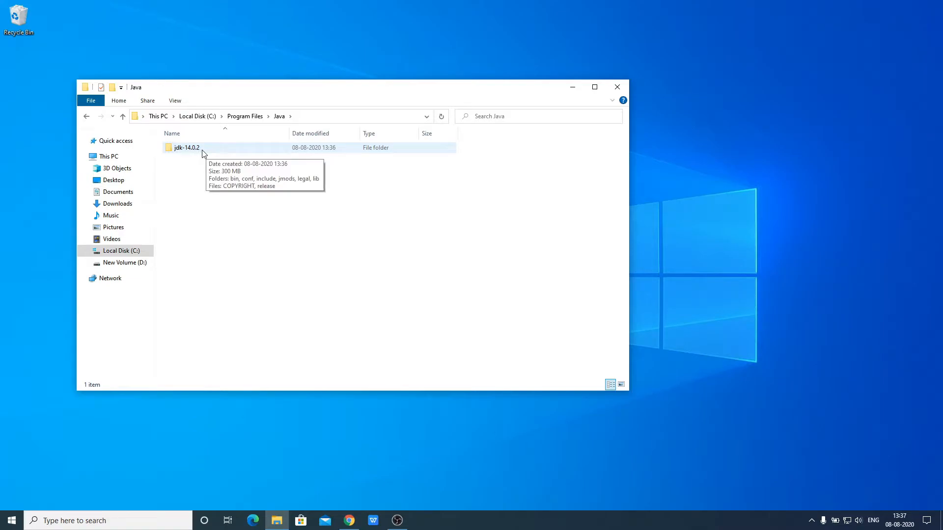
double_click(202, 152)
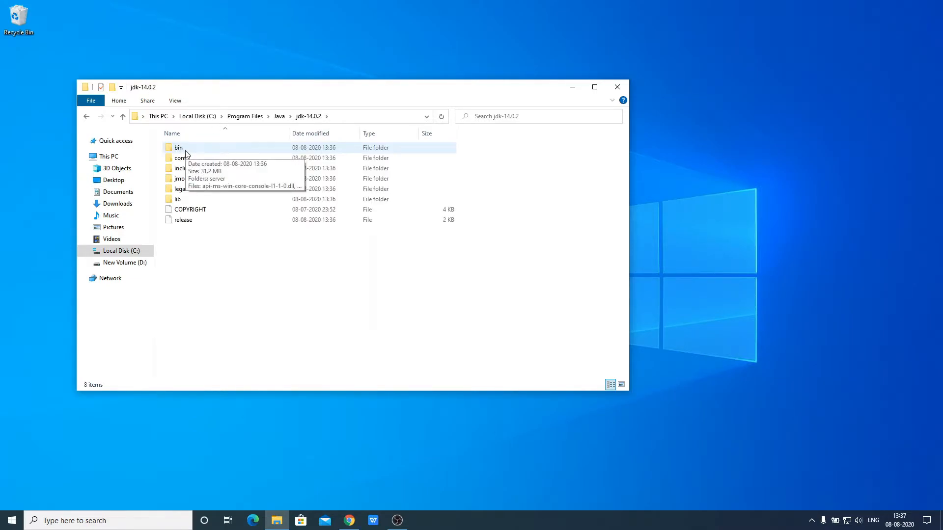
double_click(185, 149)
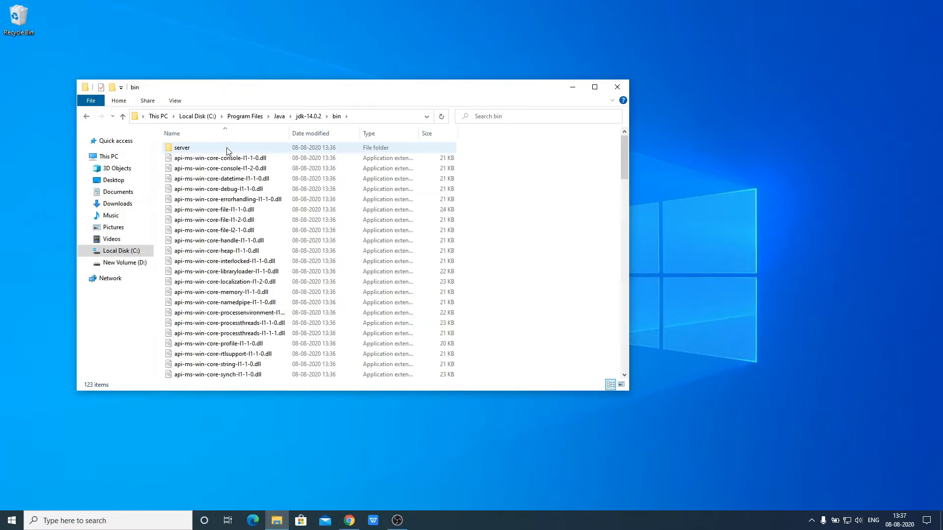
Copy the bin folder path from the address bar and search Windows for 'contro'
left_click(347, 116)
left_click(361, 117)
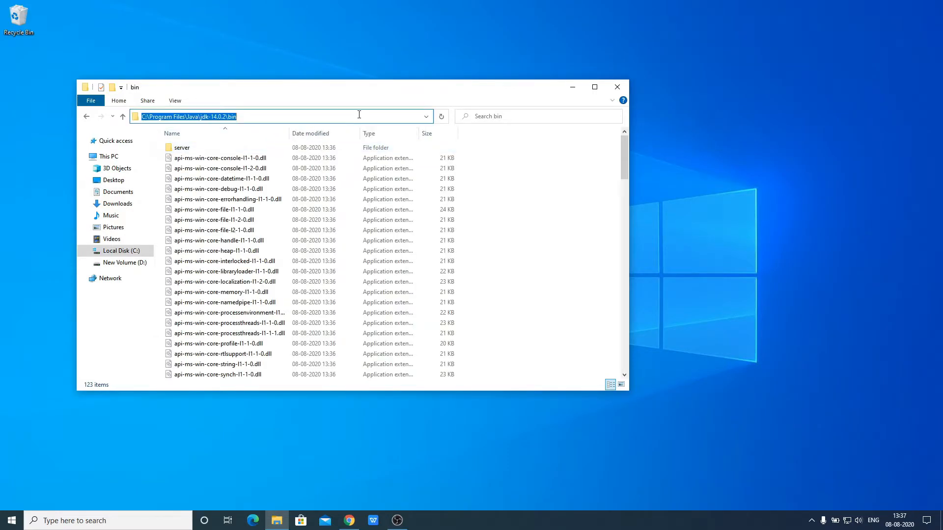
right_click(360, 116)
left_click(378, 144)
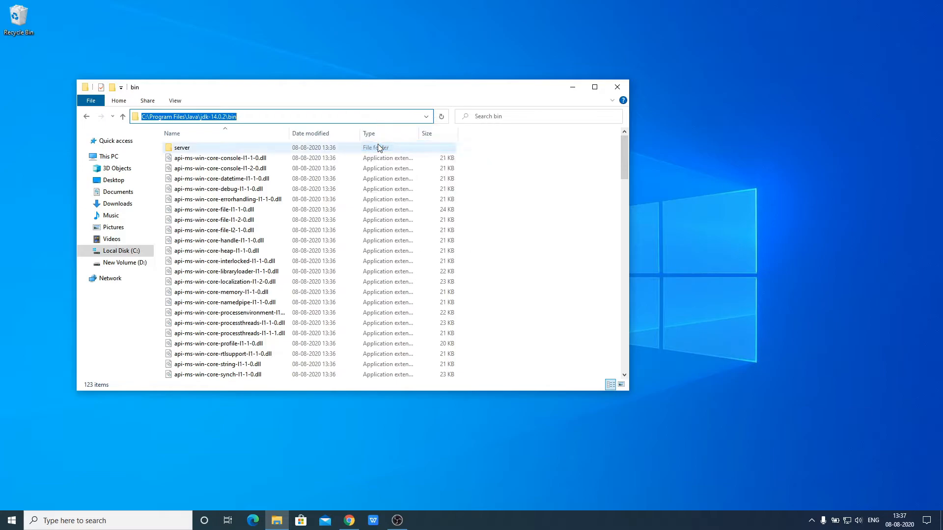
left_click(146, 520)
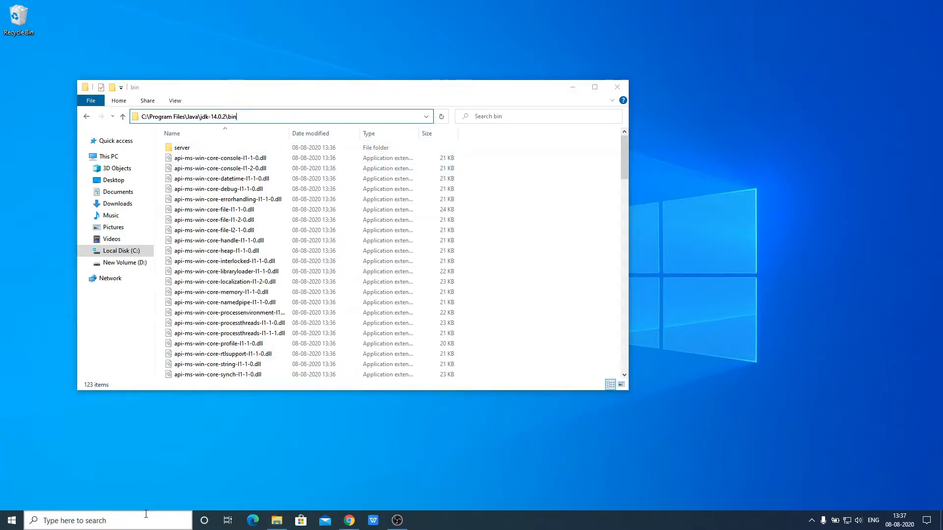
type("contro")
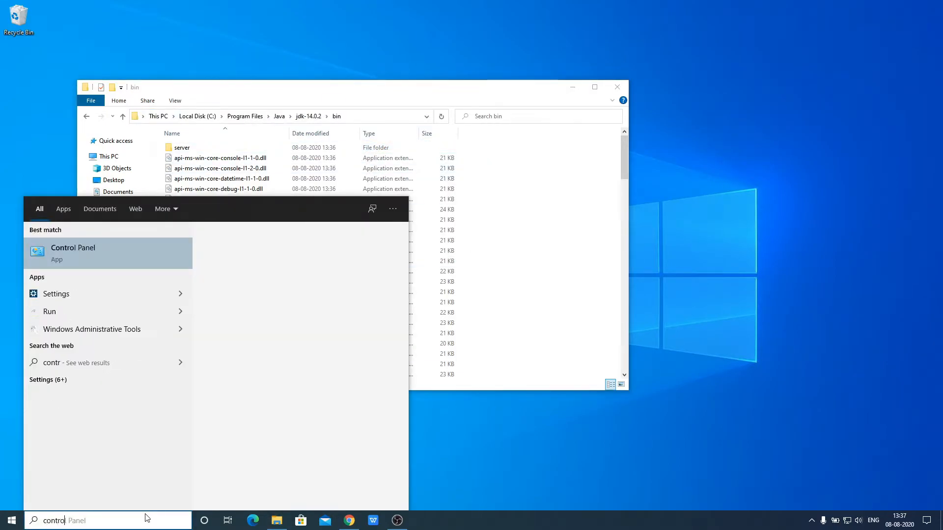
Go from Control Panel through System and Security > System to Advanced system settings
left_click(126, 252)
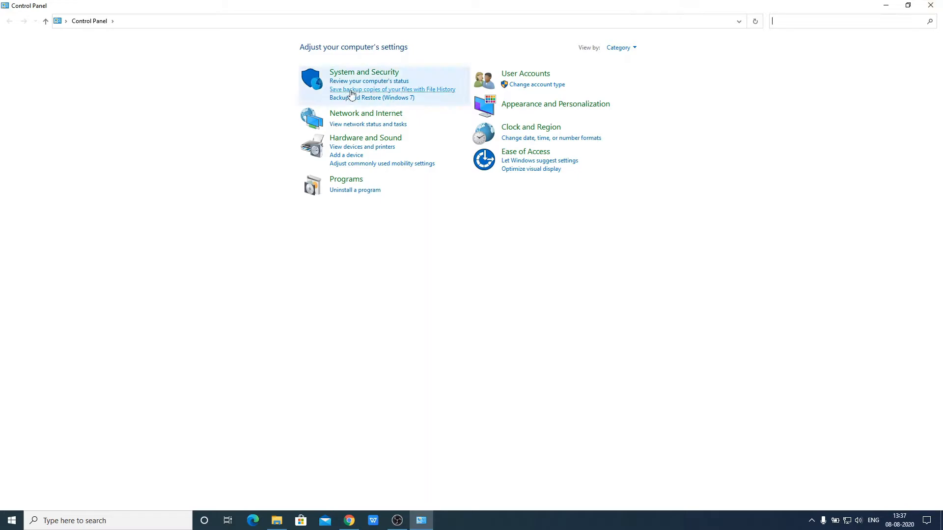
left_click(368, 77)
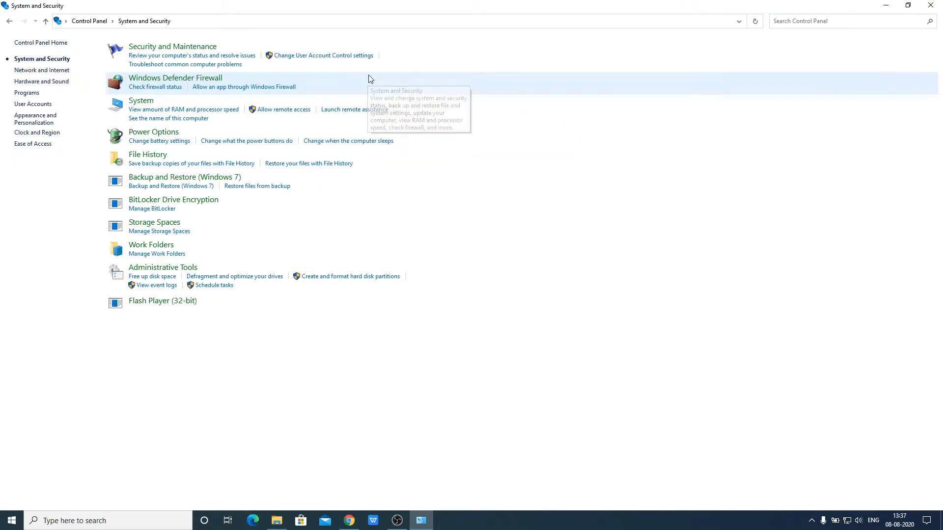
left_click(140, 101)
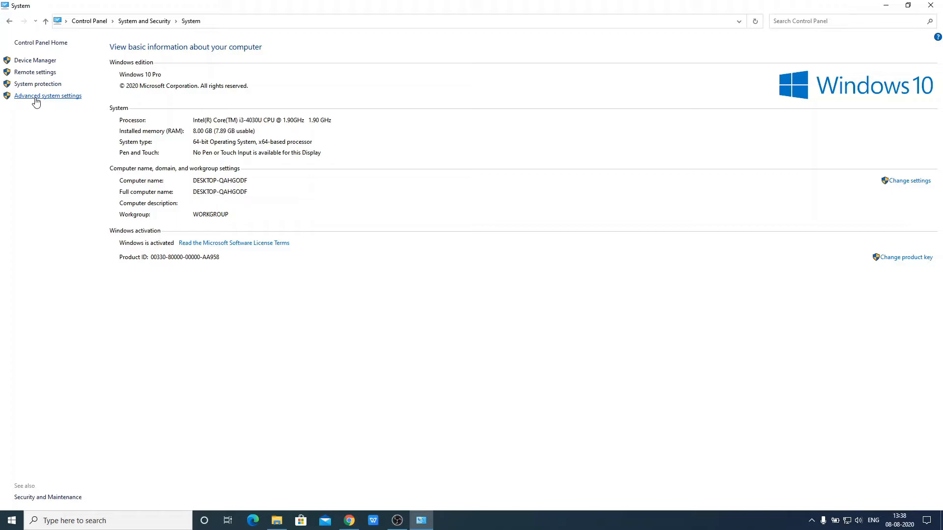
left_click(36, 98)
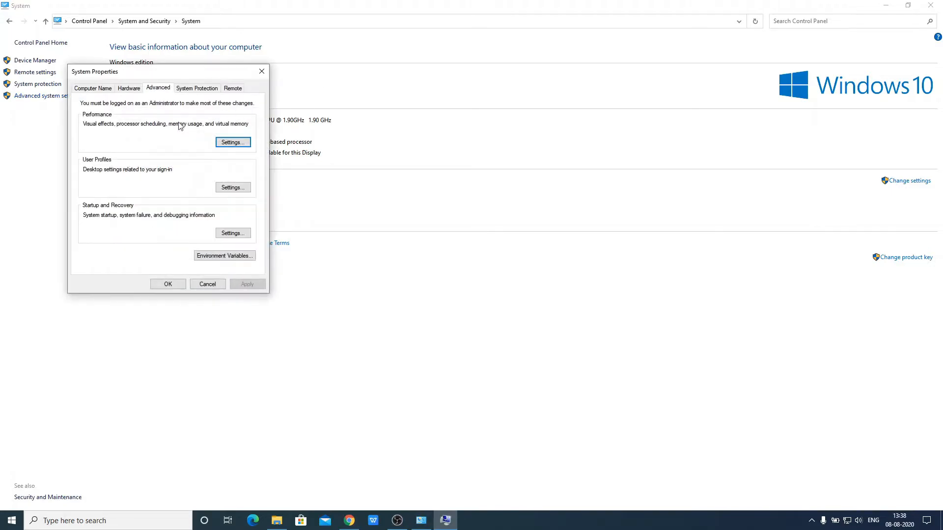
Add C:\Program Files\Java\jdk-14.0.2\bin as a new entry in the system Path variable
left_click(228, 256)
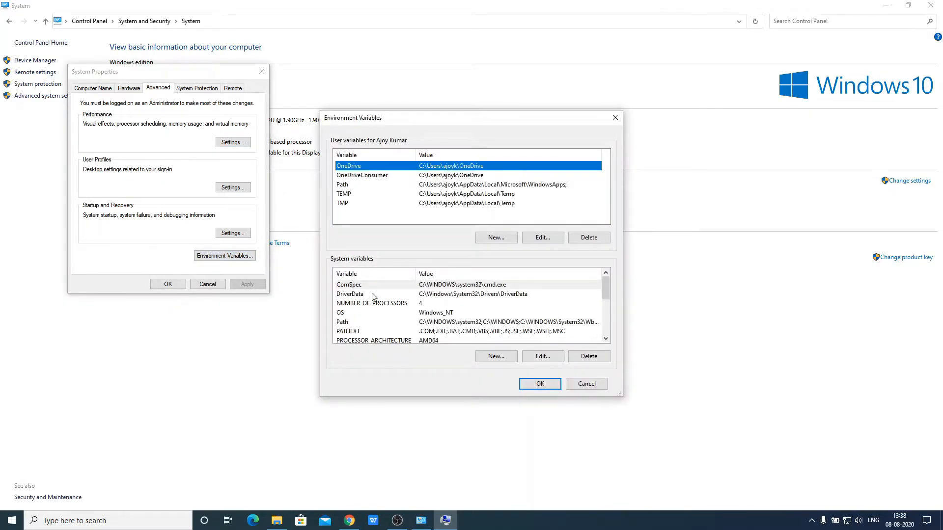
left_click(370, 323)
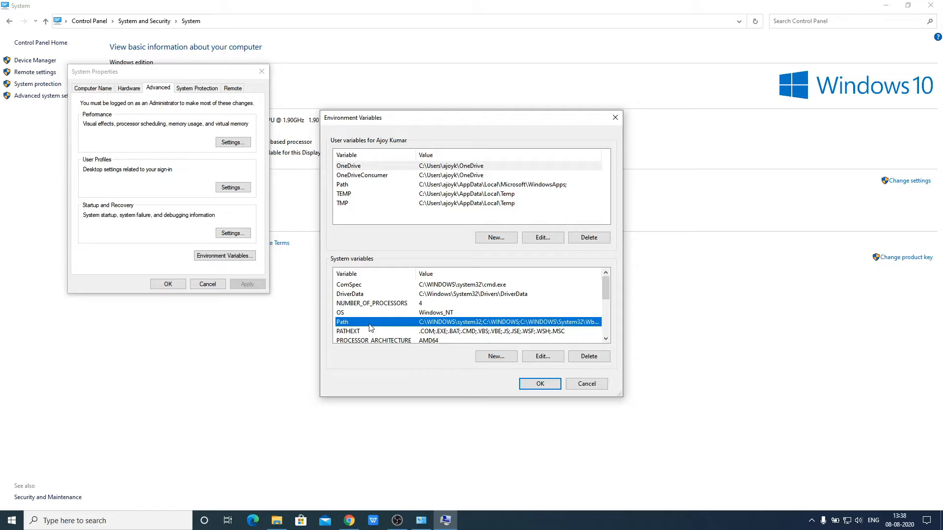
left_click(550, 360)
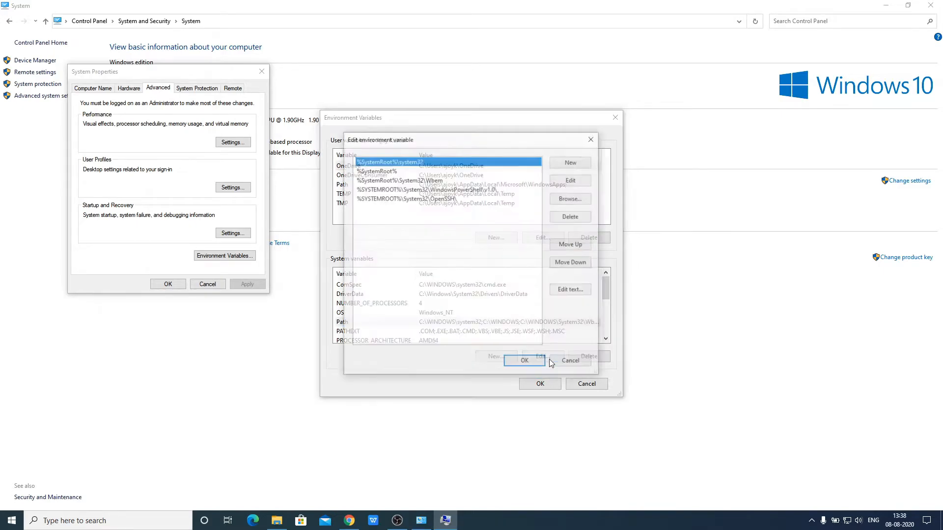
left_click(577, 164)
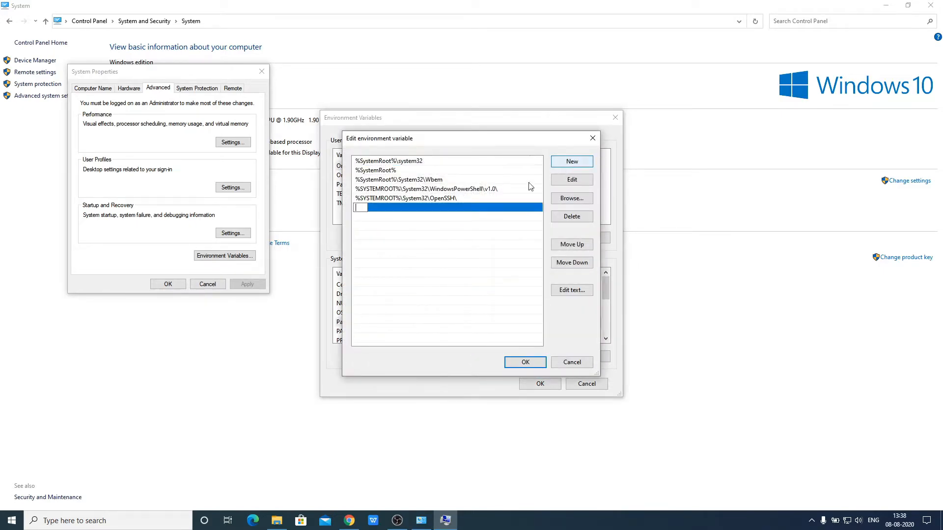
right_click(360, 207)
left_click(400, 249)
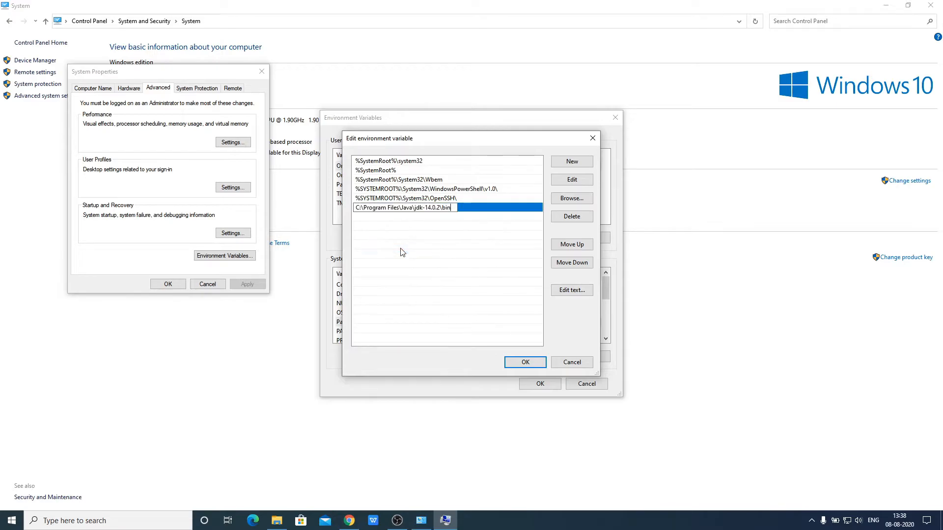
Confirm the Path, Environment Variables and System Properties dialogs with OK, then close System
left_click(532, 364)
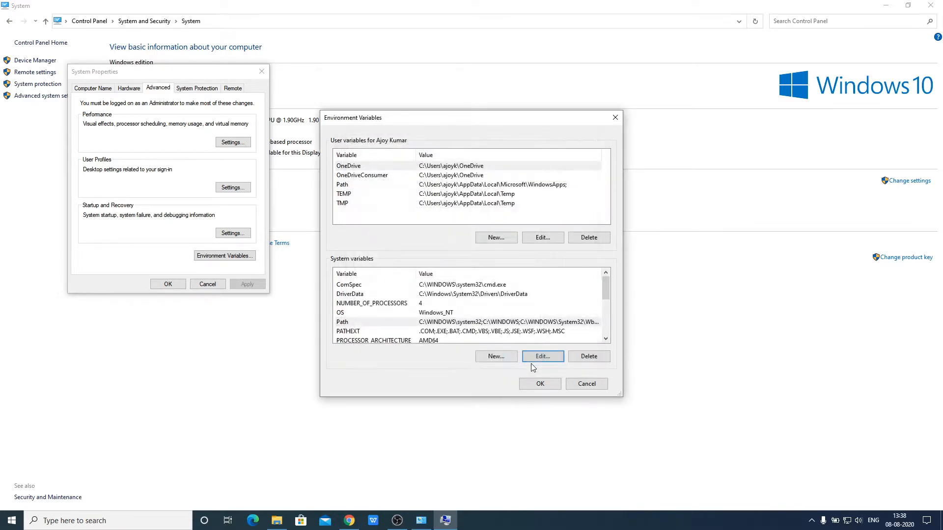
left_click(542, 386)
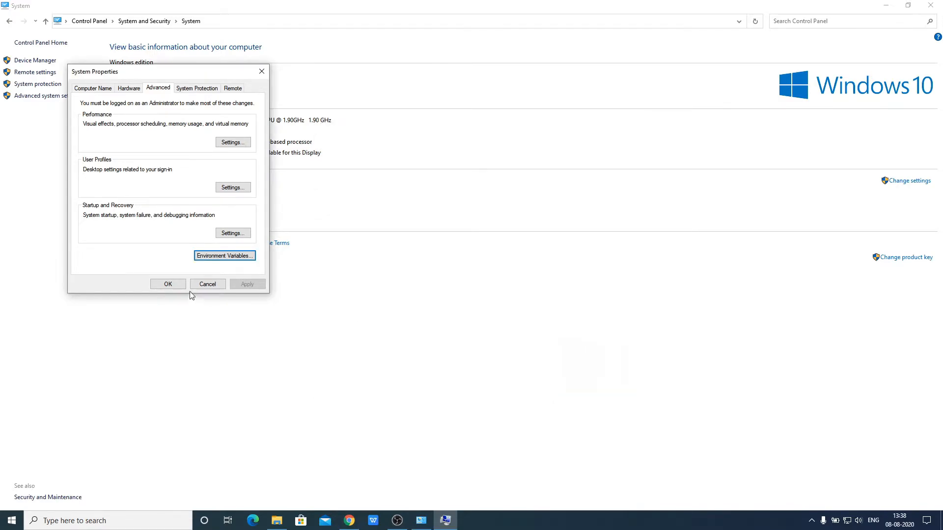
left_click(176, 286)
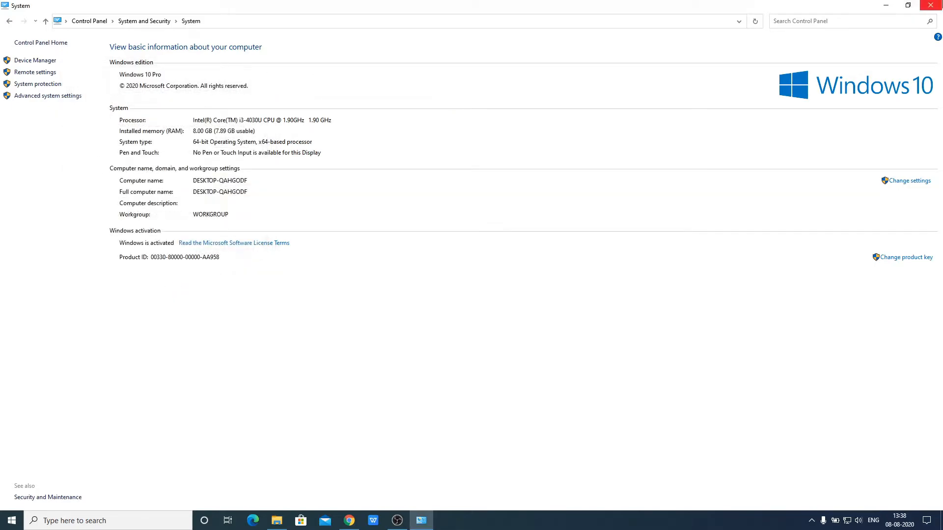
left_click(930, 4)
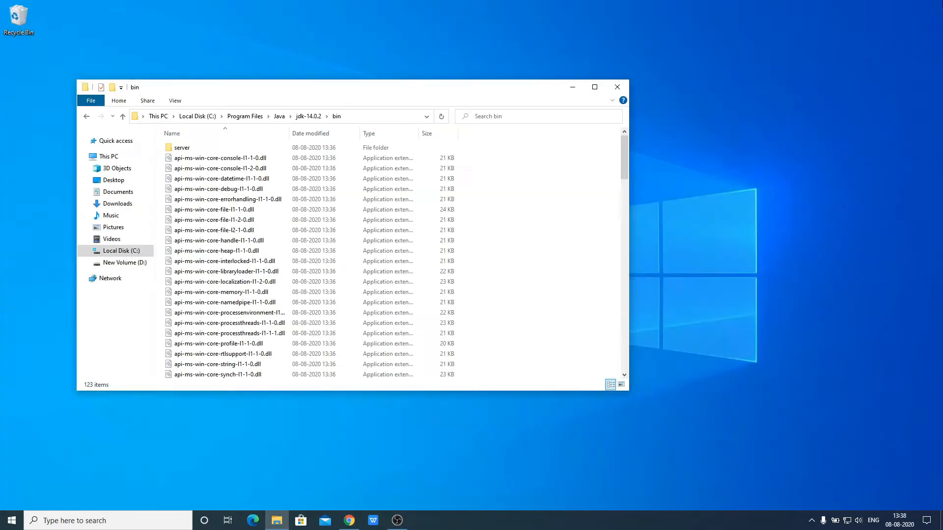
Close the bin folder and launch Command Prompt as administrator
left_click(617, 89)
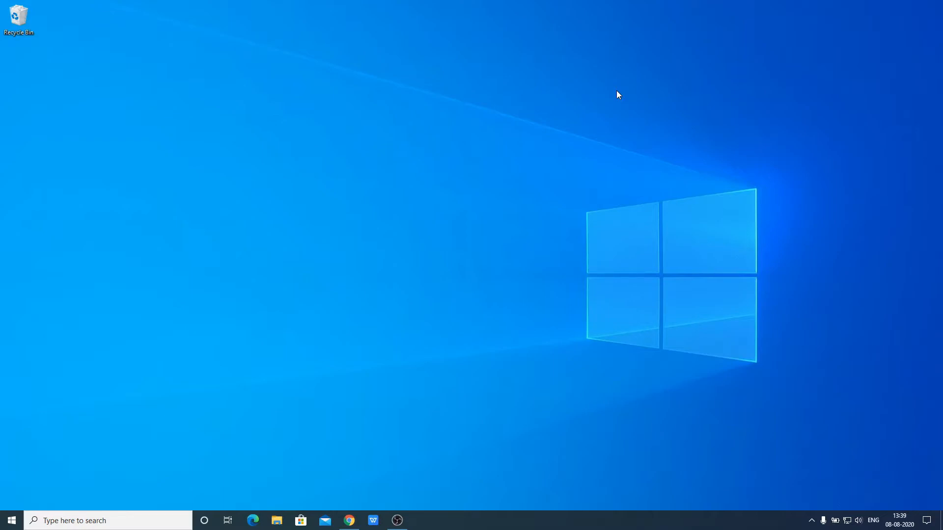
left_click(130, 521)
type("cmd")
right_click(108, 256)
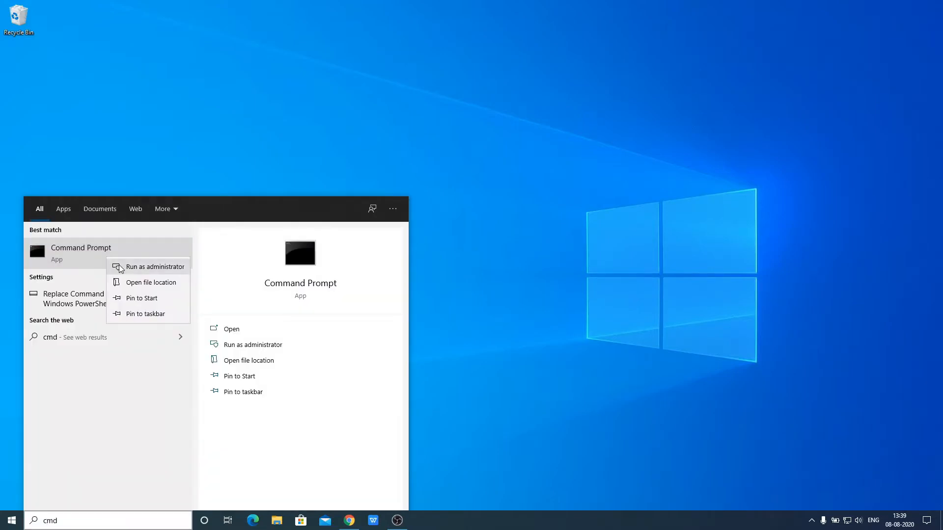
left_click(120, 268)
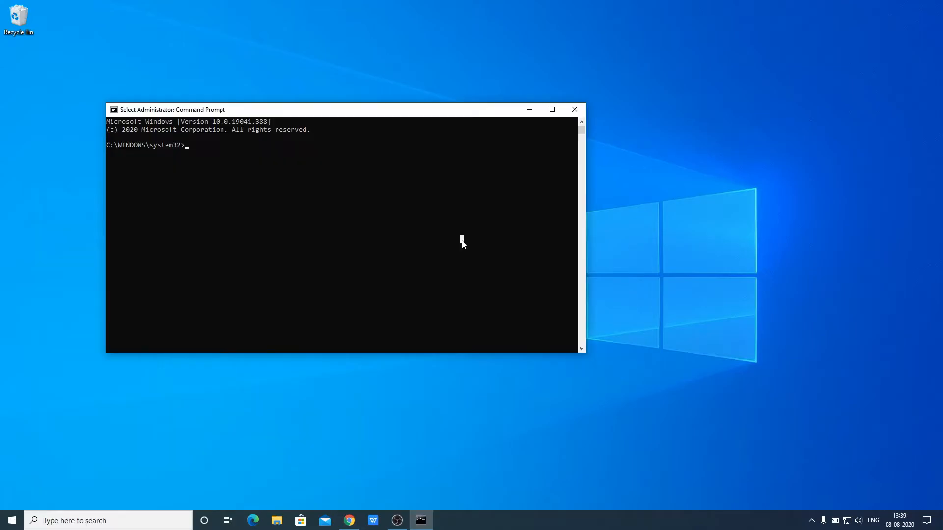
Run java -version and javac to confirm Java 14.0.2 works, then close the console
type("java -vr")
key("BackSpace")
type("ersion")
key("Return")
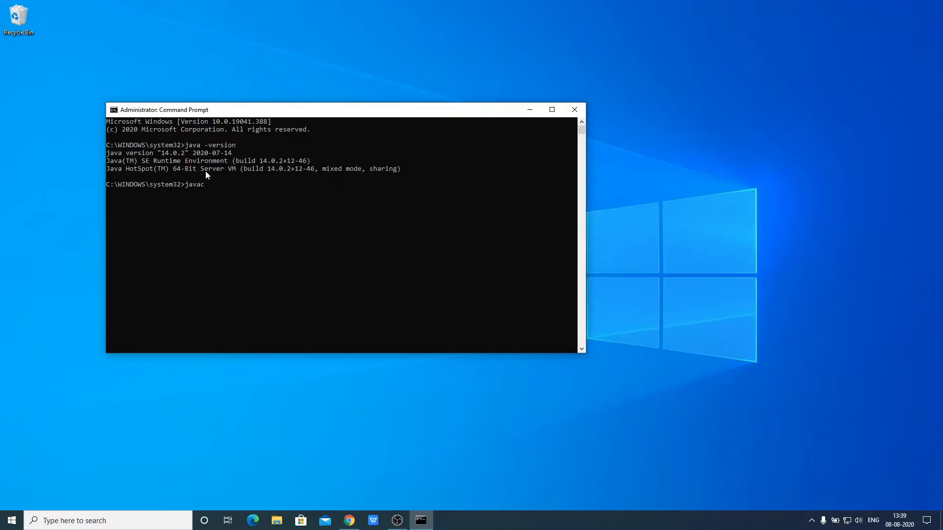
key("Return")
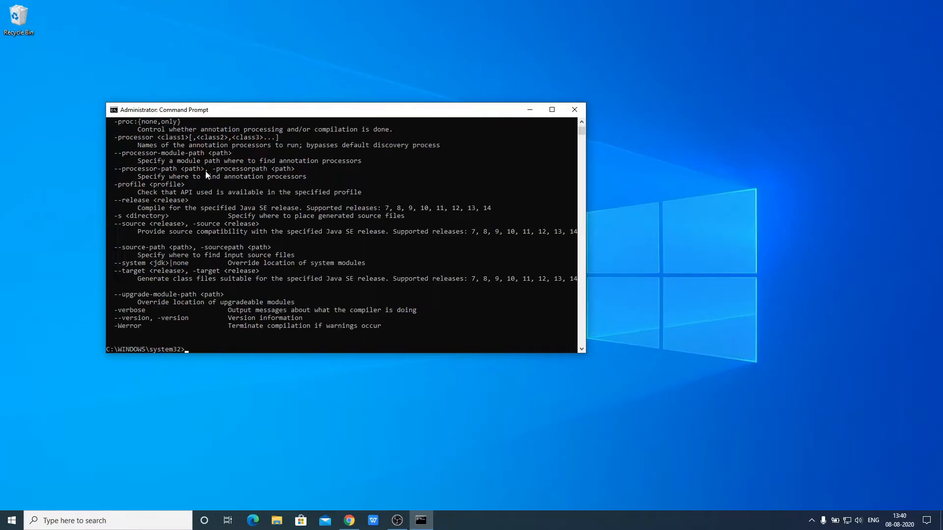
scroll(302, 295, "up", 20)
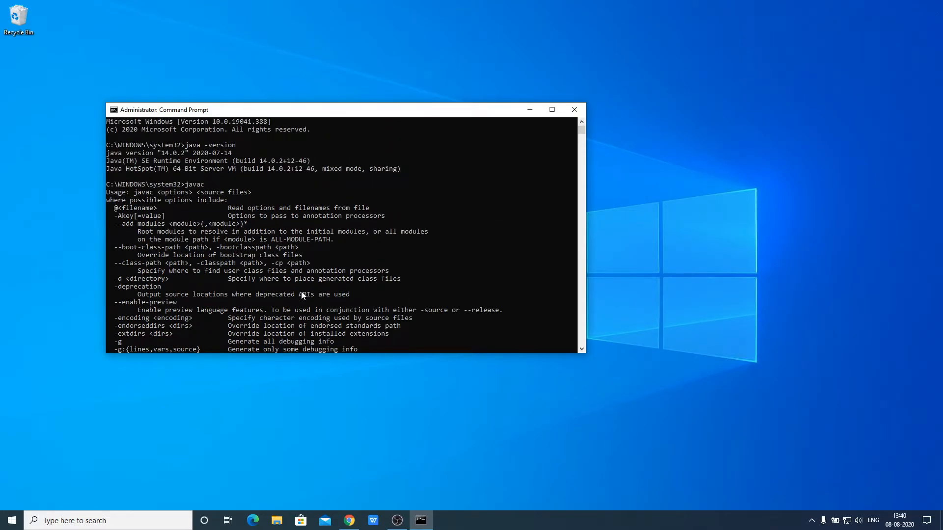
left_click(574, 109)
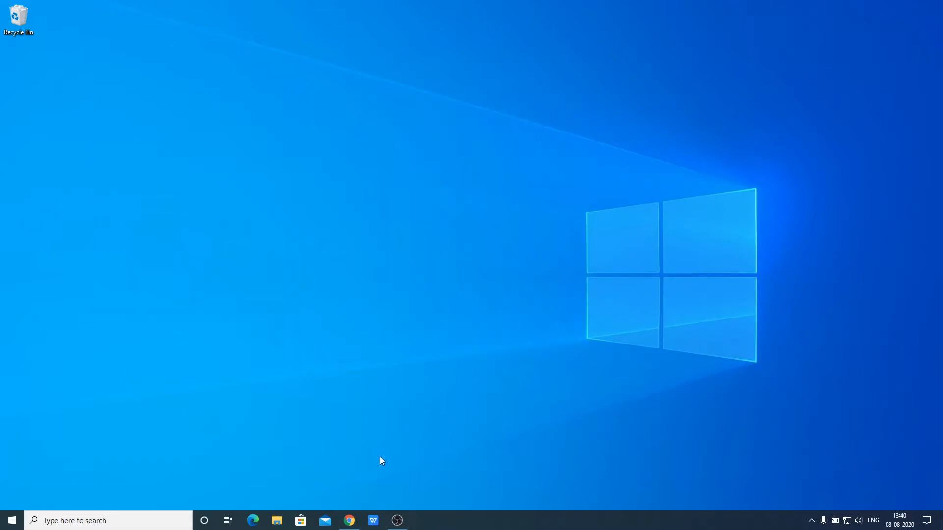
Search for 'eclipse ide', open the eclipse.org/ide page, and go to its Eclipse IDE 2020-06 downloads page
left_click(349, 521)
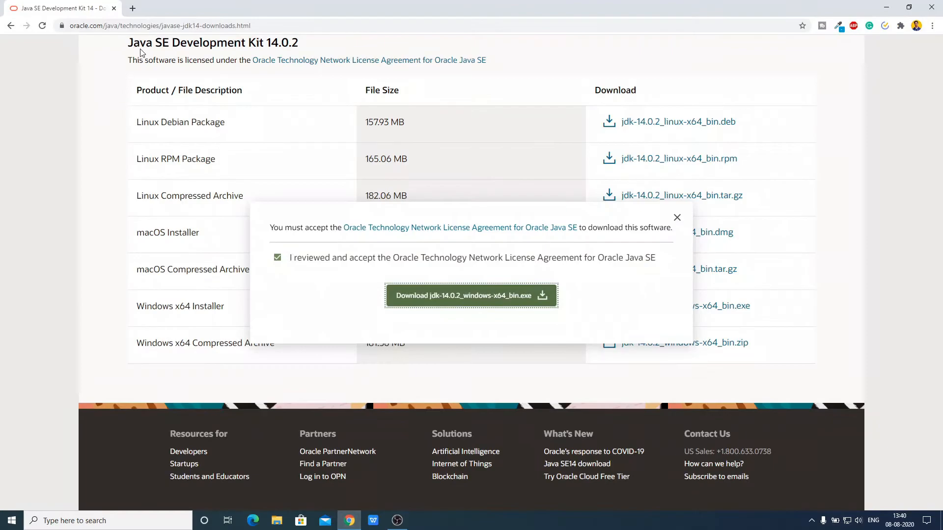
left_click(141, 27)
type("ecli")
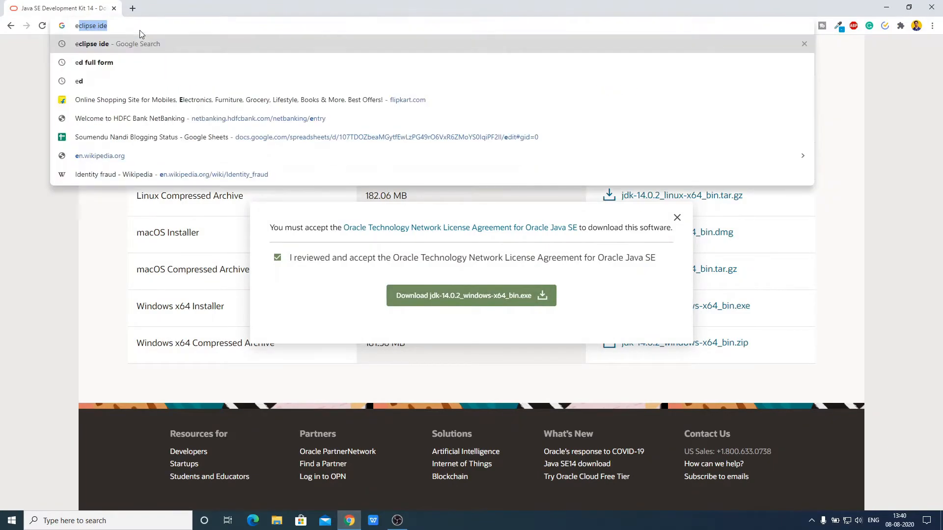
key("Return")
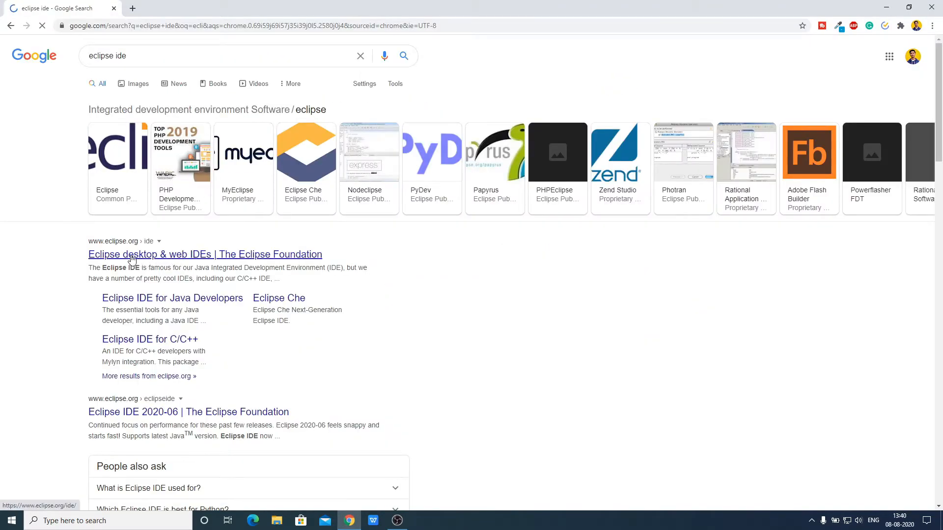
left_click(158, 255)
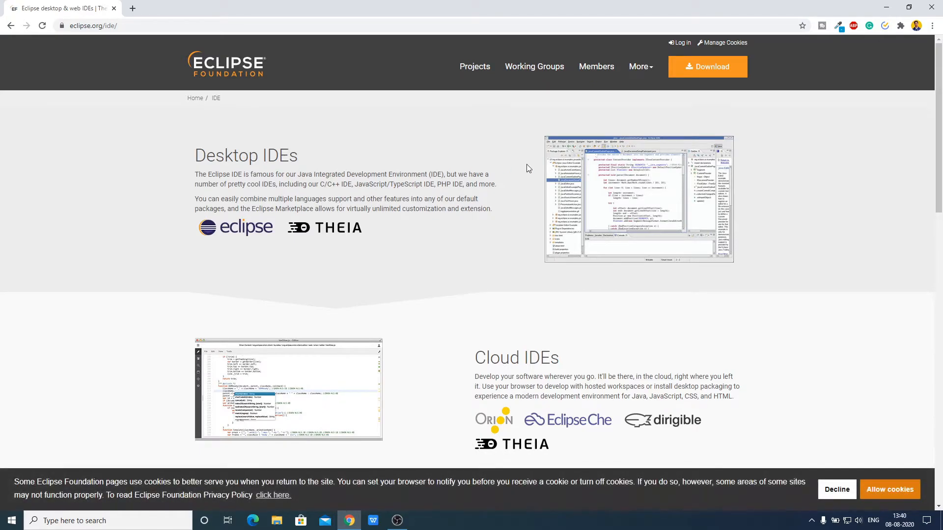
scroll(527, 165, "down", 8)
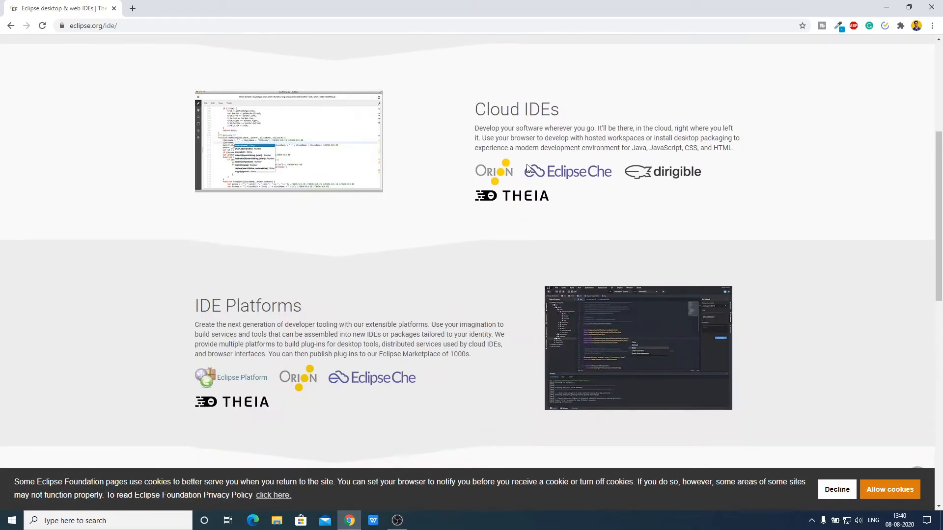
scroll(526, 169, "up", 8)
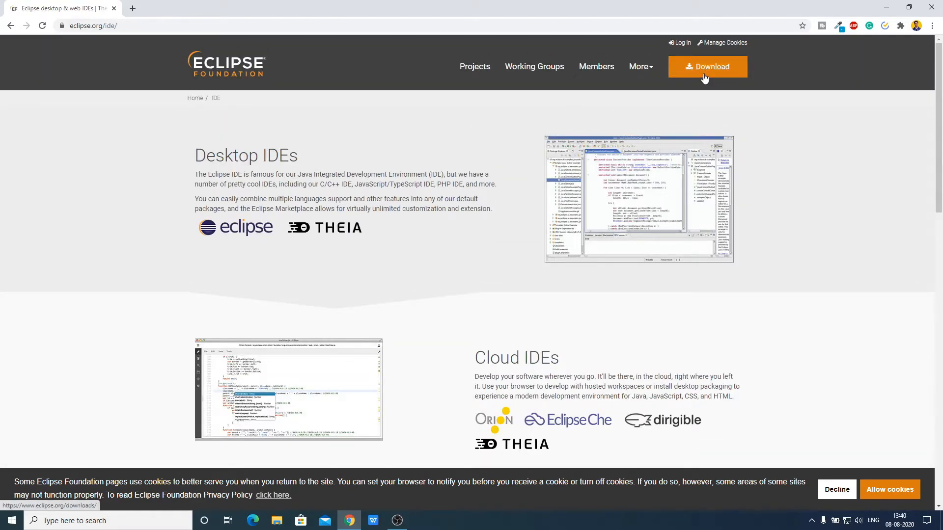
left_click(704, 78)
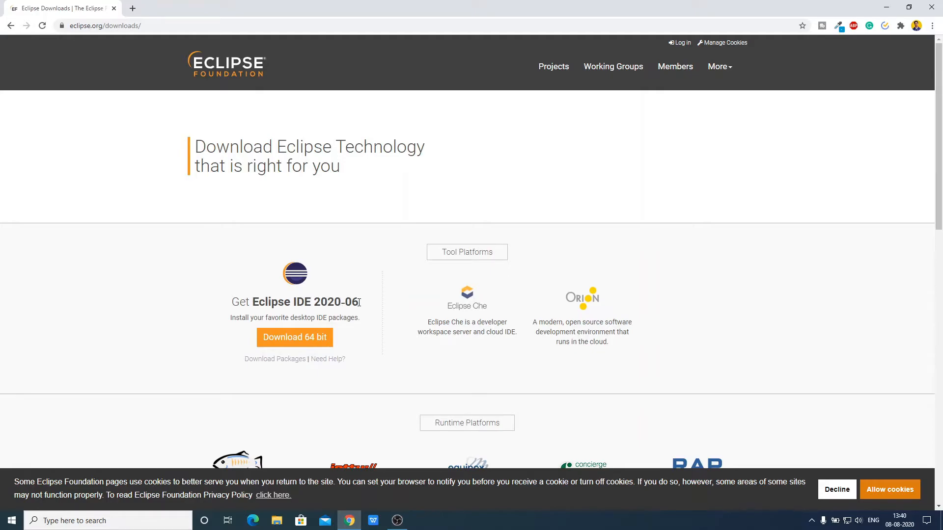
Download the 64-bit eclipse-inst-win64.exe from the suggested mirror, keep it despite the warning, and run it
left_click(274, 342)
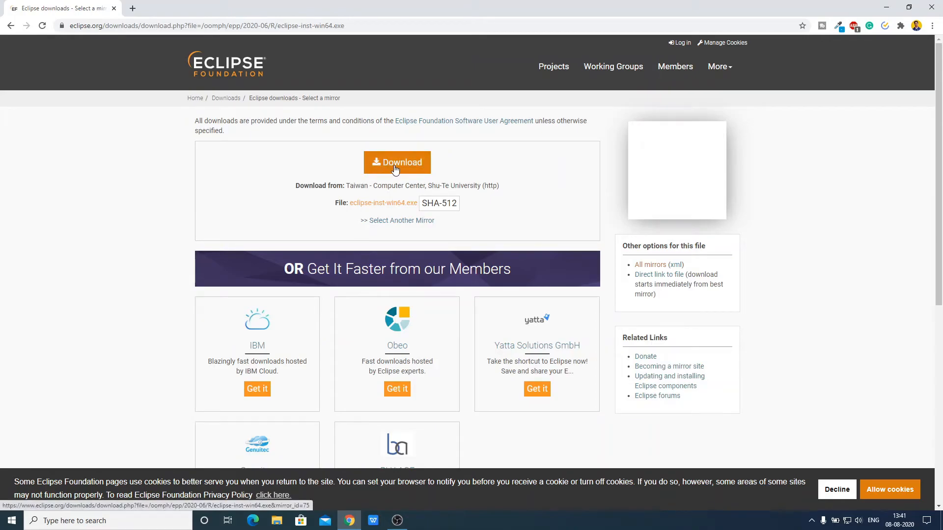
left_click(395, 170)
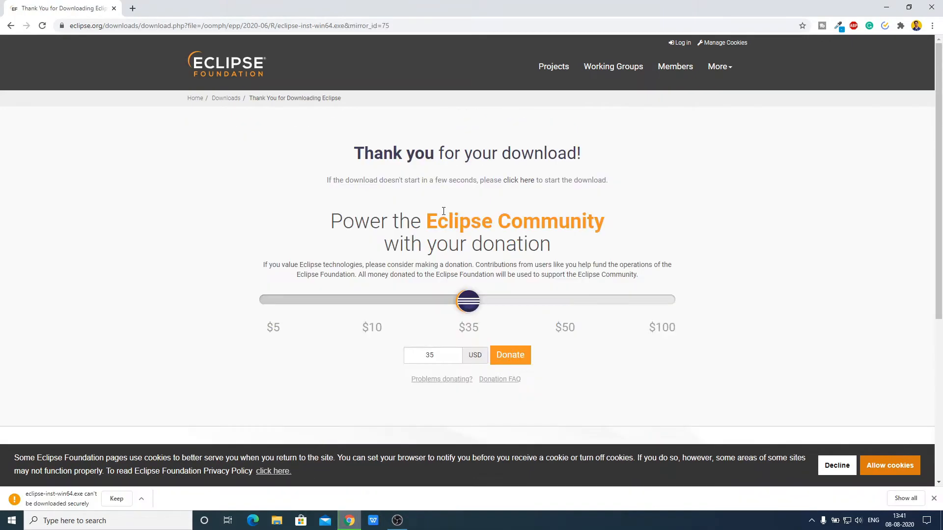
scroll(443, 212, "down", 4)
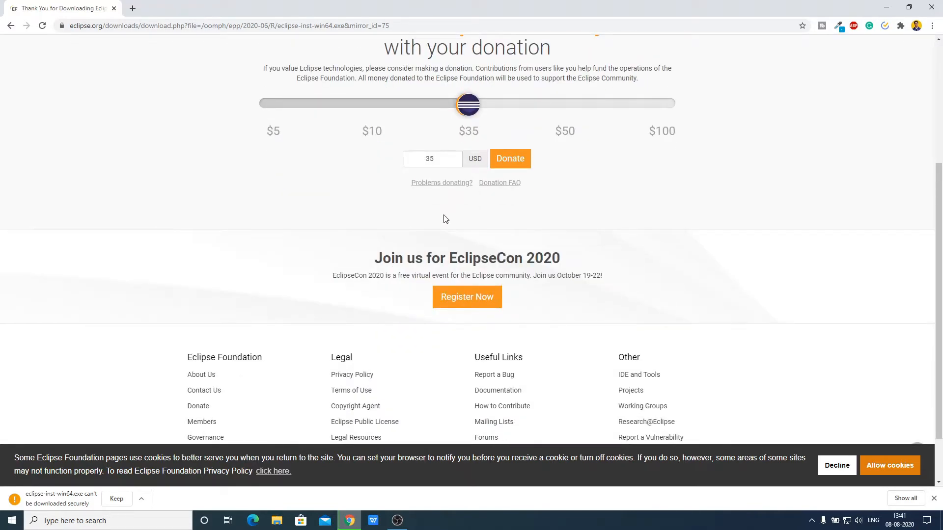
scroll(390, 242, "up", 4)
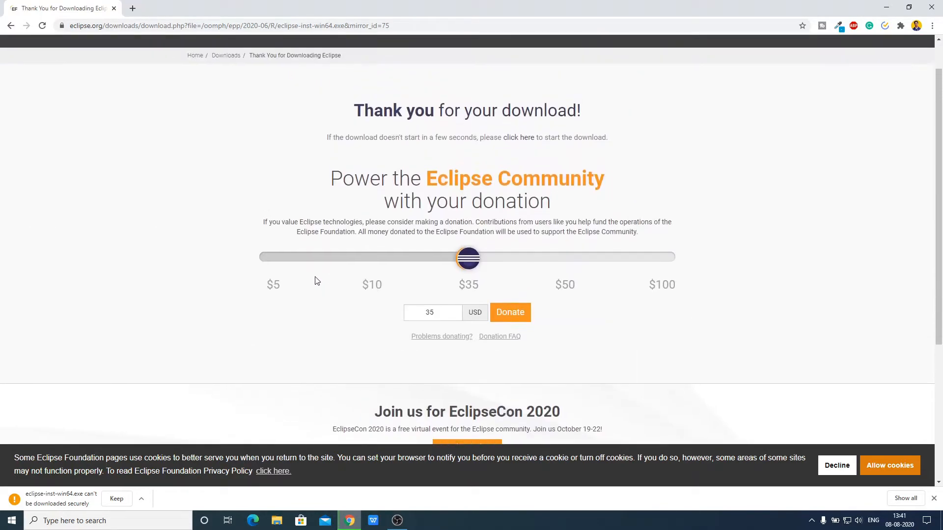
left_click(115, 499)
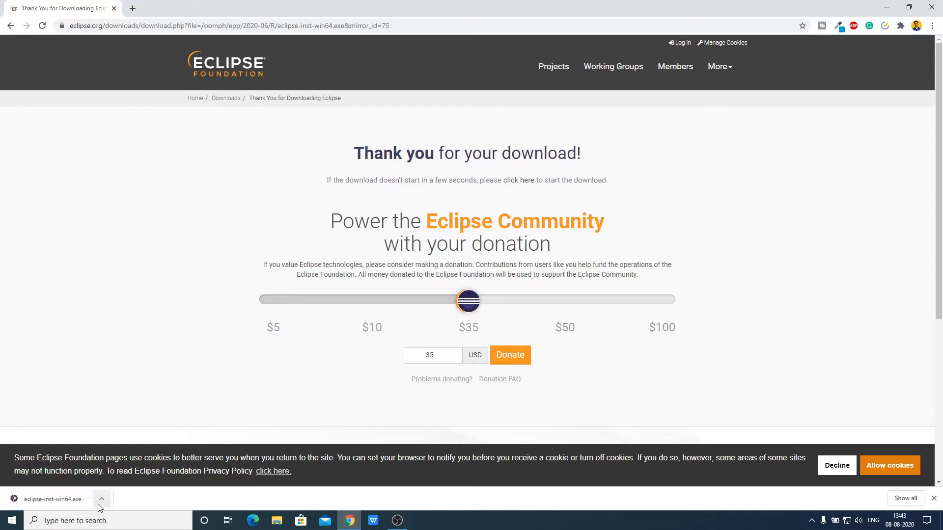
left_click(101, 500)
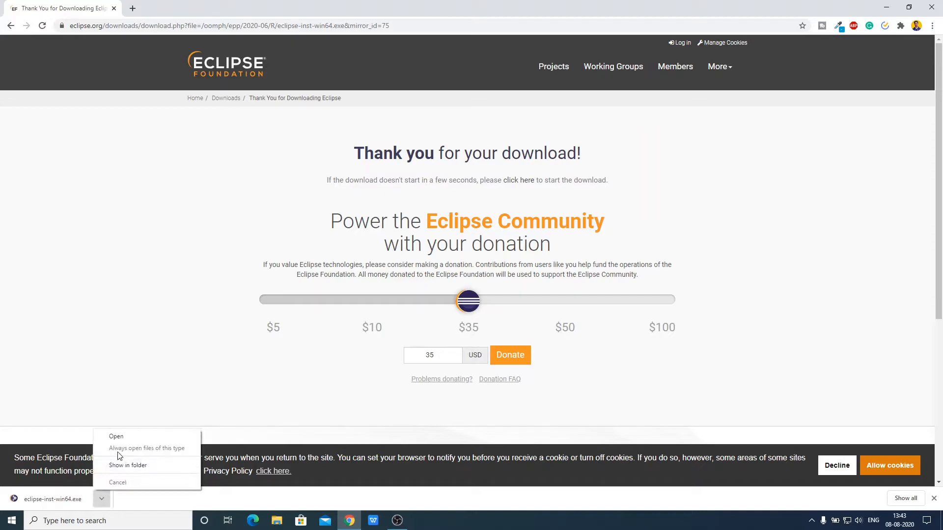
left_click(122, 438)
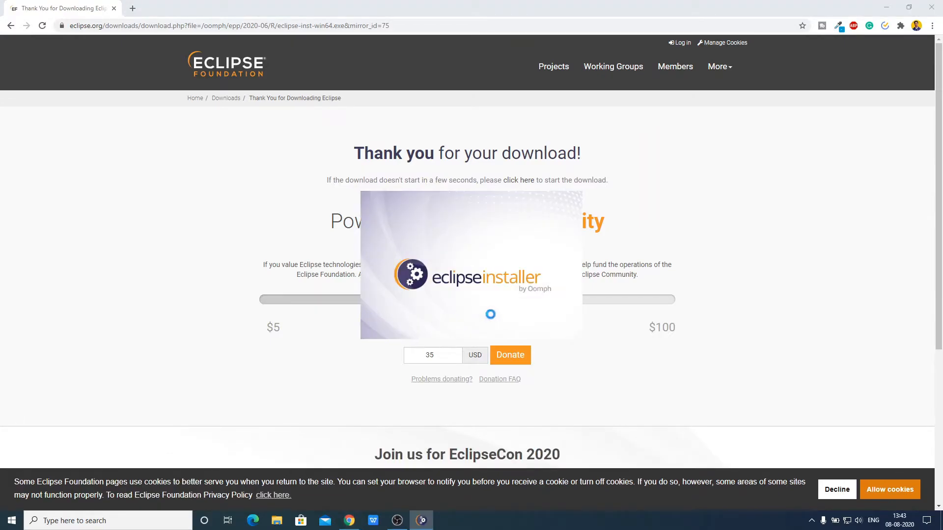
Minimize Chrome, run UPDATE from the installer's menu, and accept the Eclipse Foundation license
left_click(889, 6)
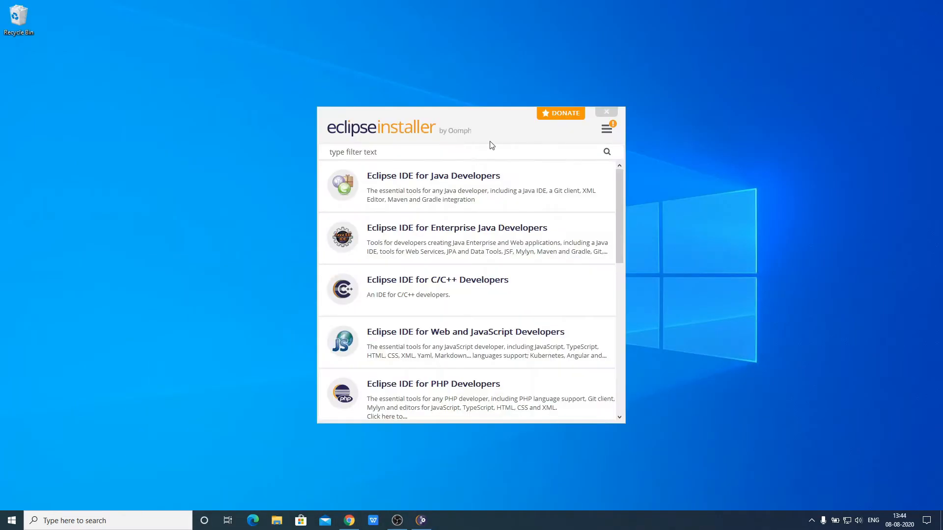
left_click(607, 130)
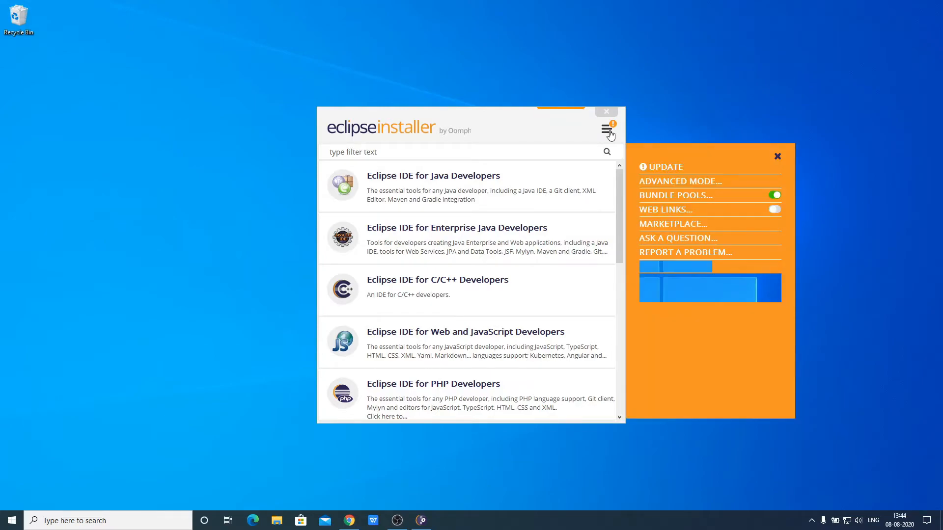
left_click(661, 167)
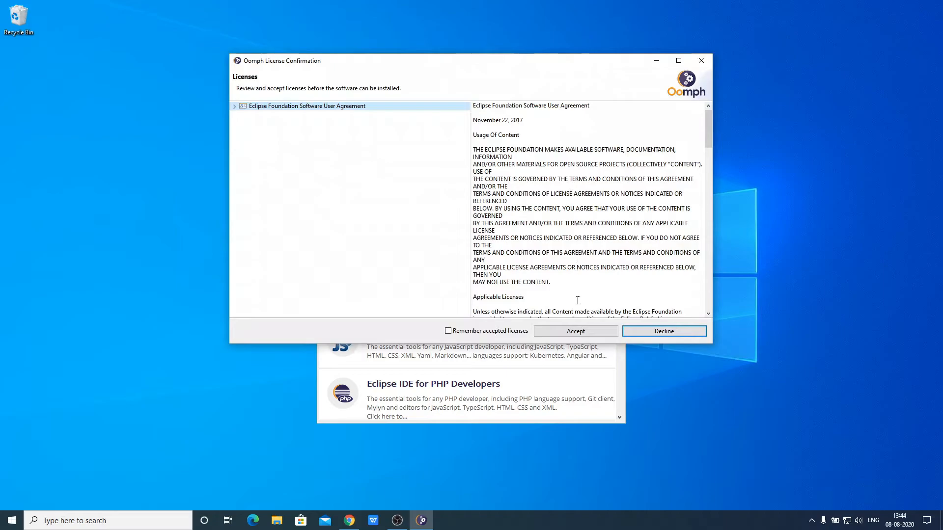
scroll(560, 216, "down", 9)
scroll(538, 202, "down", 5)
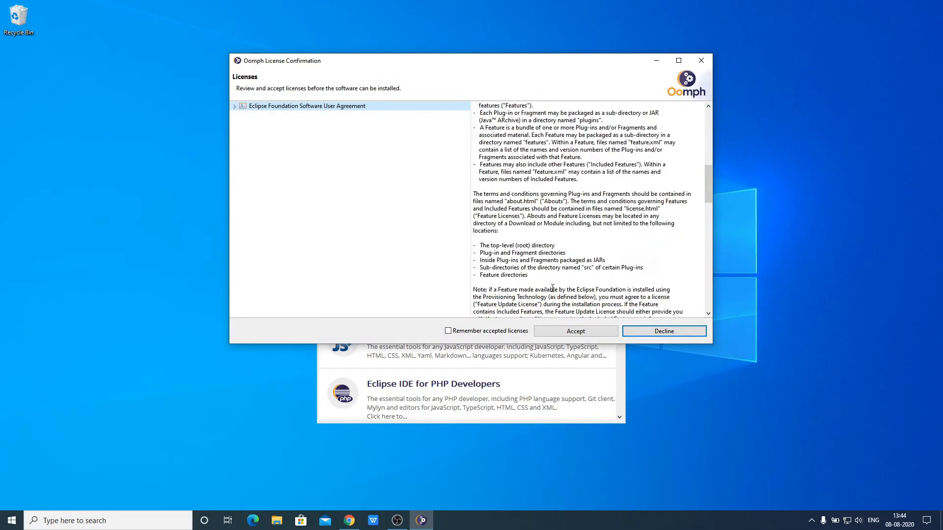
left_click(572, 331)
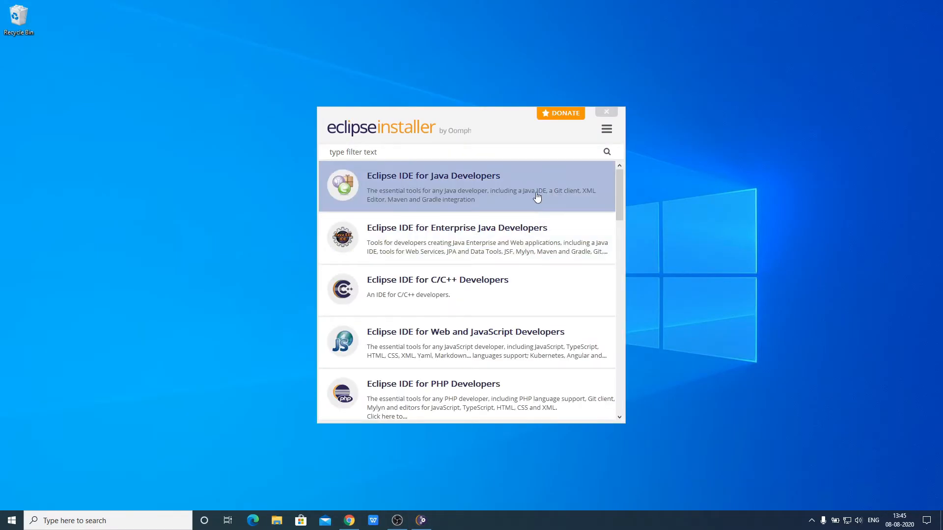
scroll(530, 344, "down", 3)
scroll(528, 389, "up", 3)
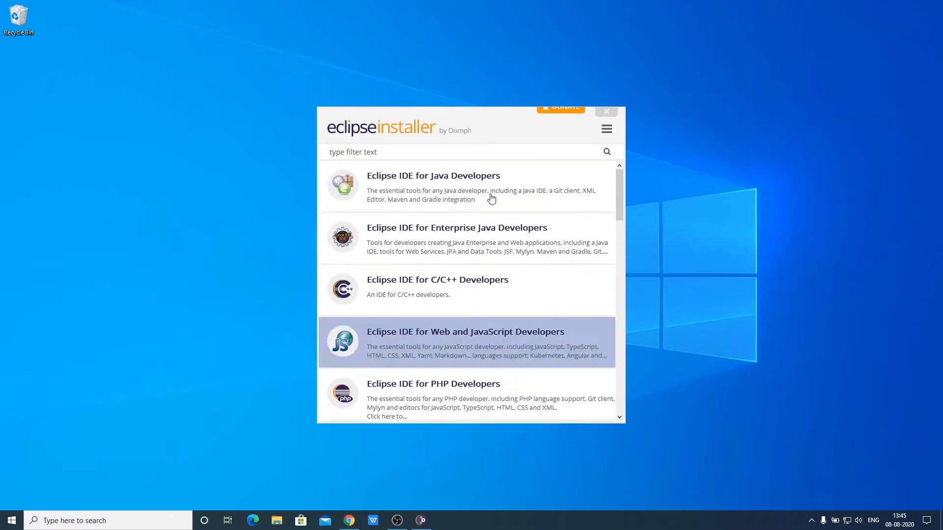
Install Eclipse IDE for Java Developers 2020-06 with default version, JVM and folder, accepting the user agreement
left_click(430, 188)
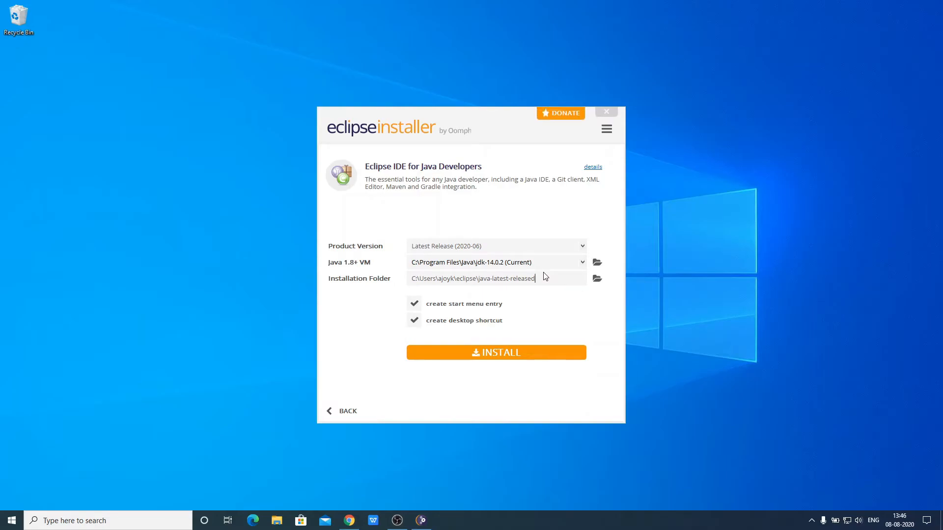
left_click_drag(428, 306, 510, 311)
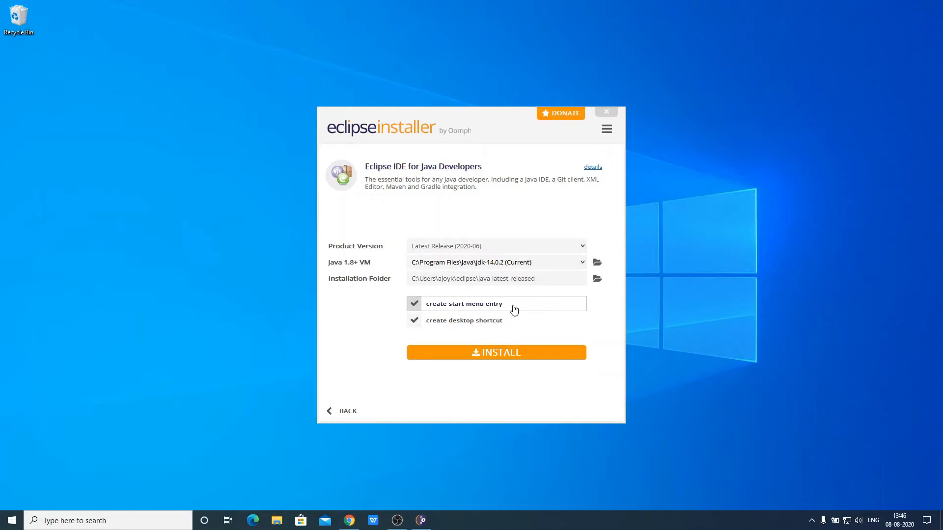
left_click(497, 353)
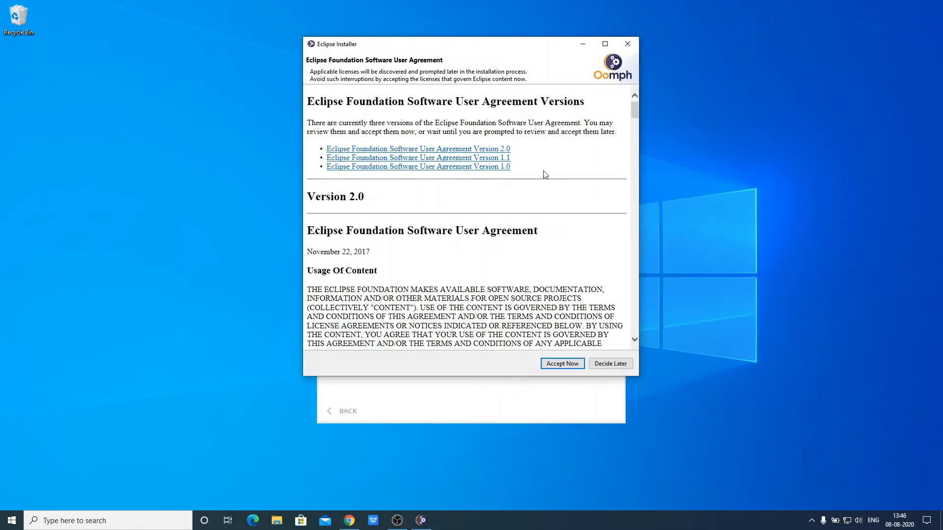
left_click(570, 365)
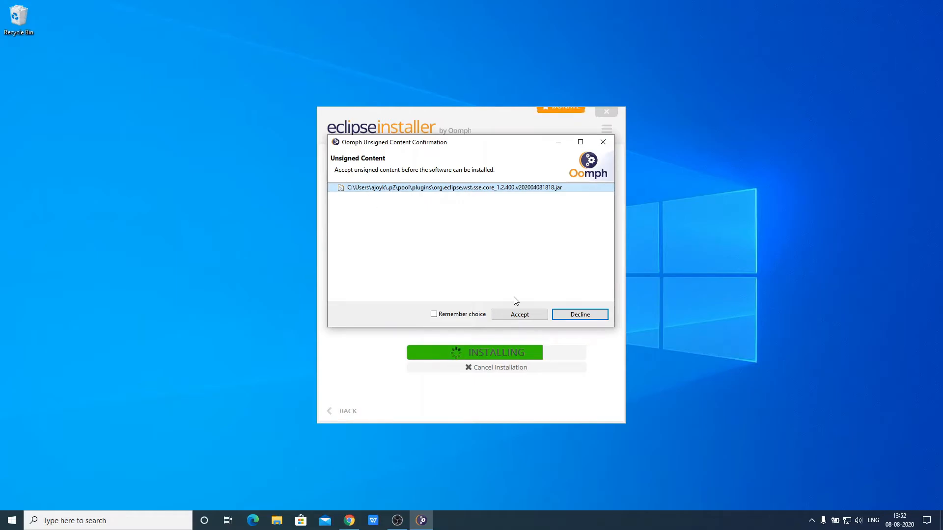
Accept the unsigned plug-in content so the installation can finish
left_click(520, 314)
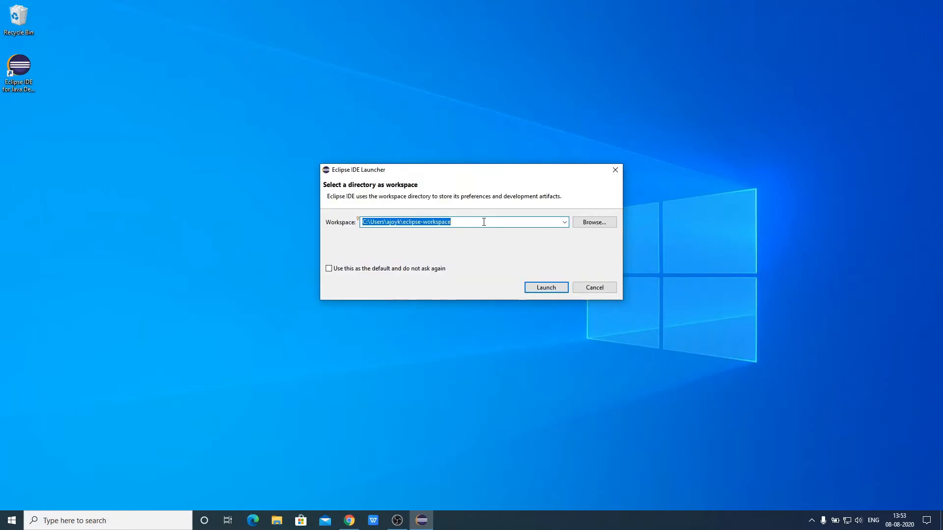
Launch with the default eclipse-workspace, maximize the window, and close the Welcome and Donate tabs
left_click(546, 288)
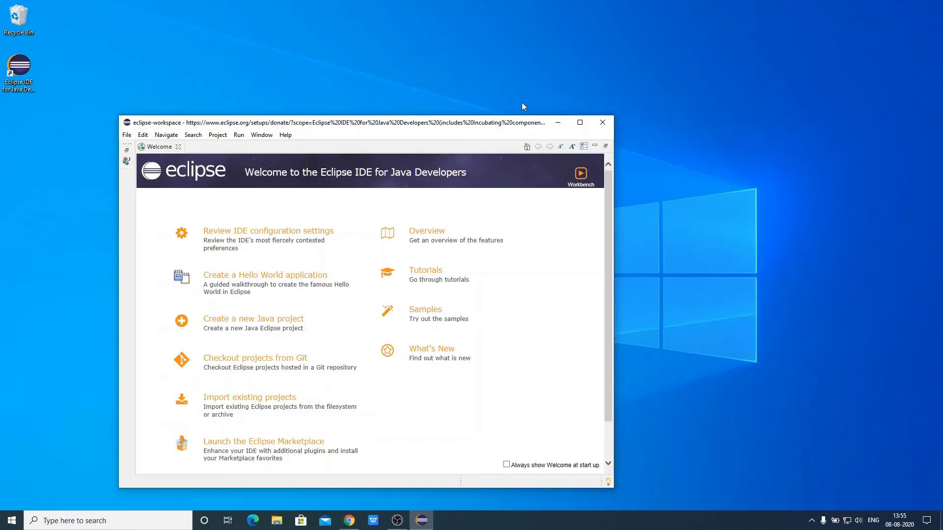
left_click(580, 123)
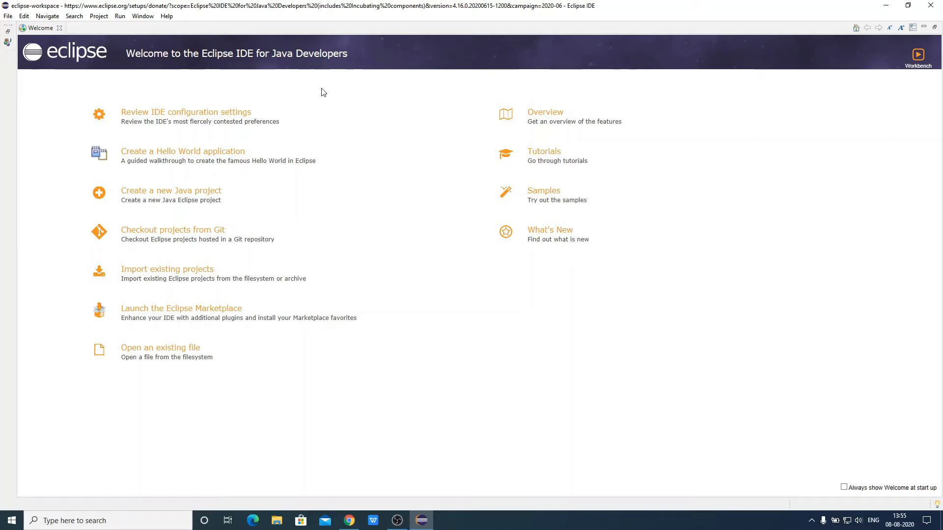
left_click(59, 28)
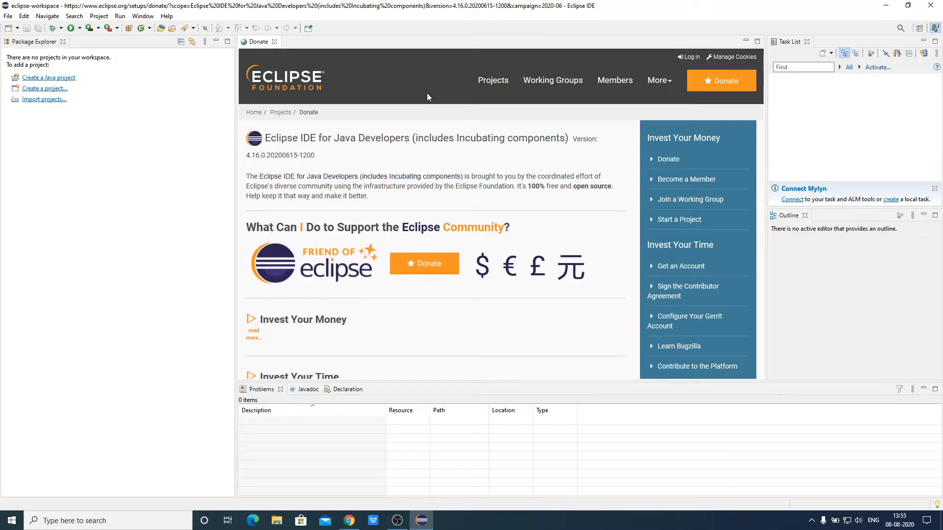
left_click(275, 42)
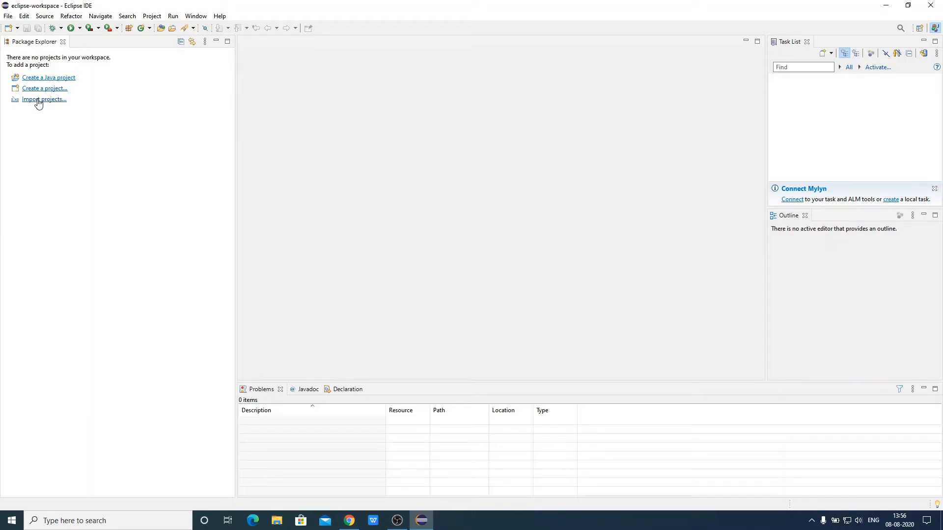
Create a new Java project named Test with a src source folder
left_click(8, 16)
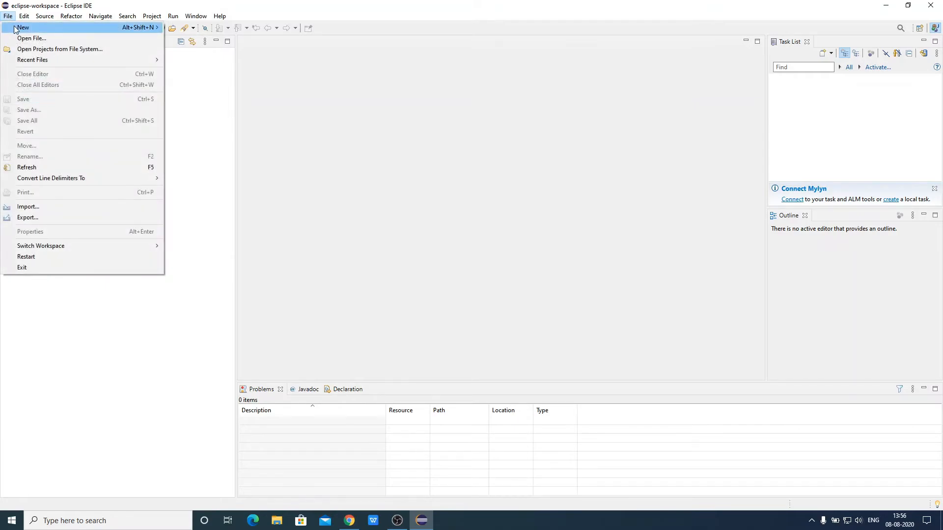
mouse_move(15, 28)
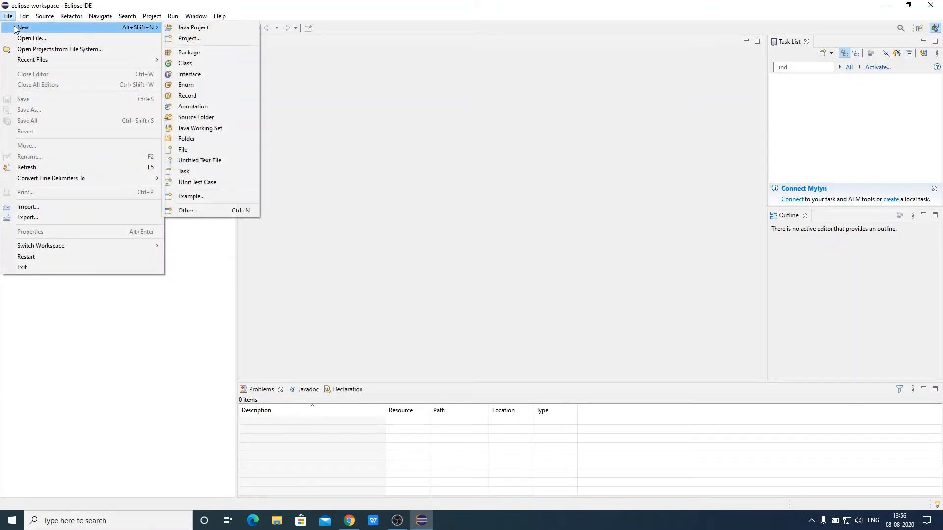
left_click(199, 29)
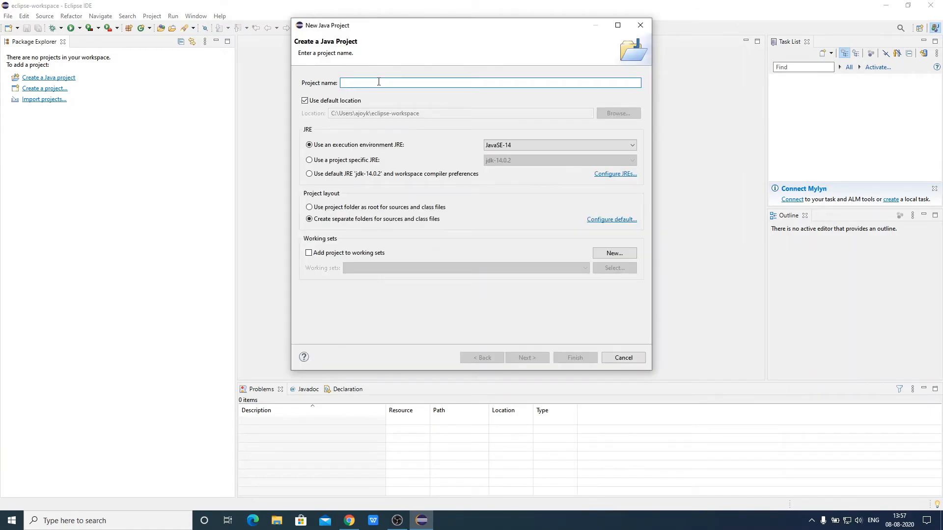
type("Test")
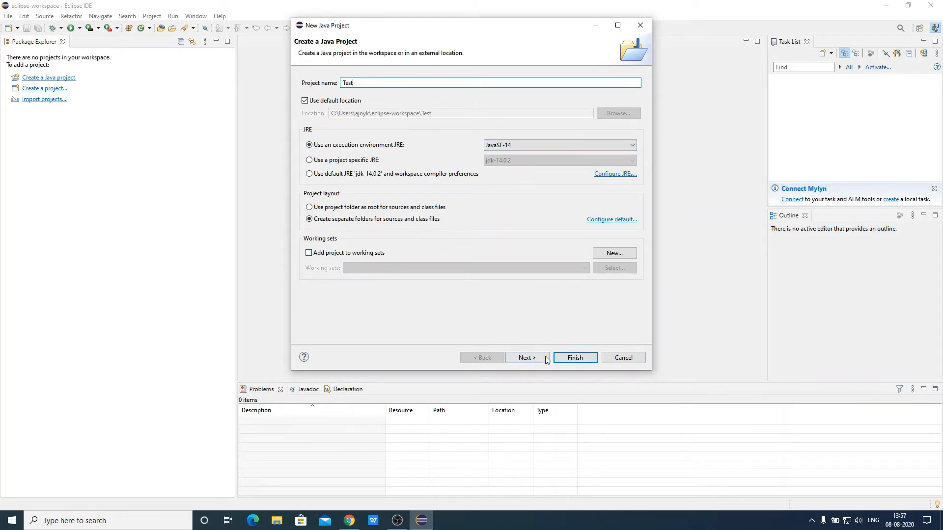
left_click(525, 358)
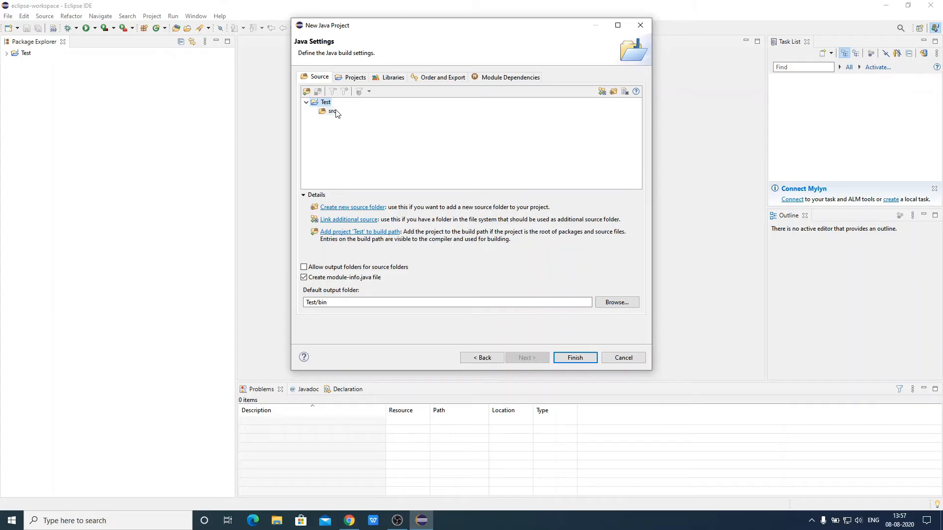
left_click(327, 113)
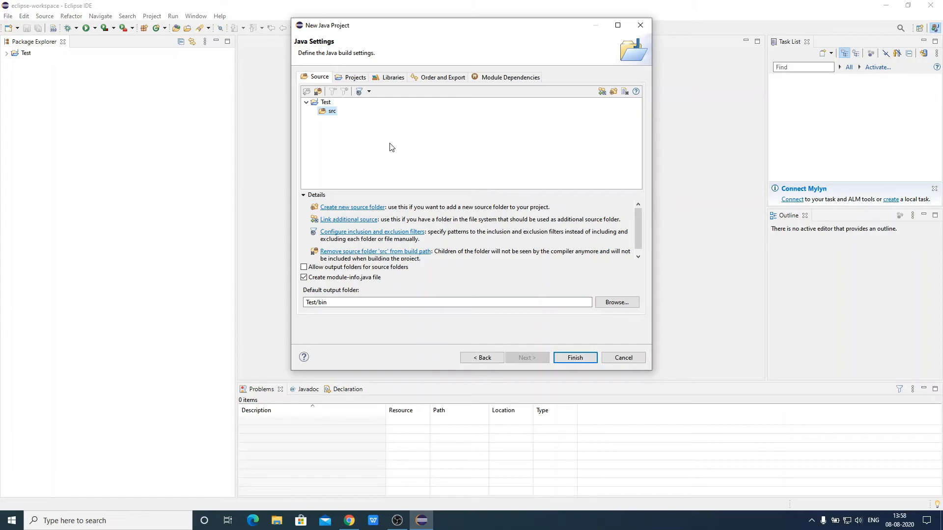
left_click(574, 358)
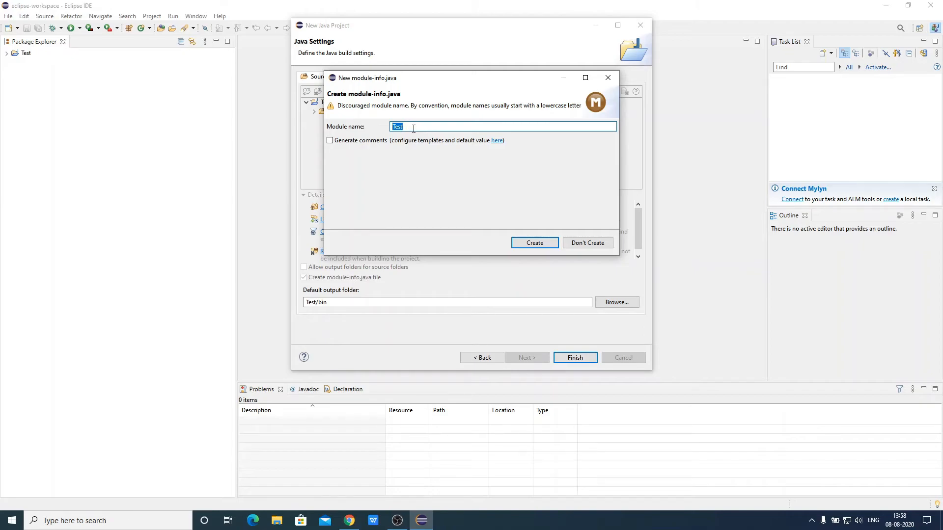
Rename the module to testmodule and create its module-info.java
key("Left")
key("Delete")
type("tmodule")
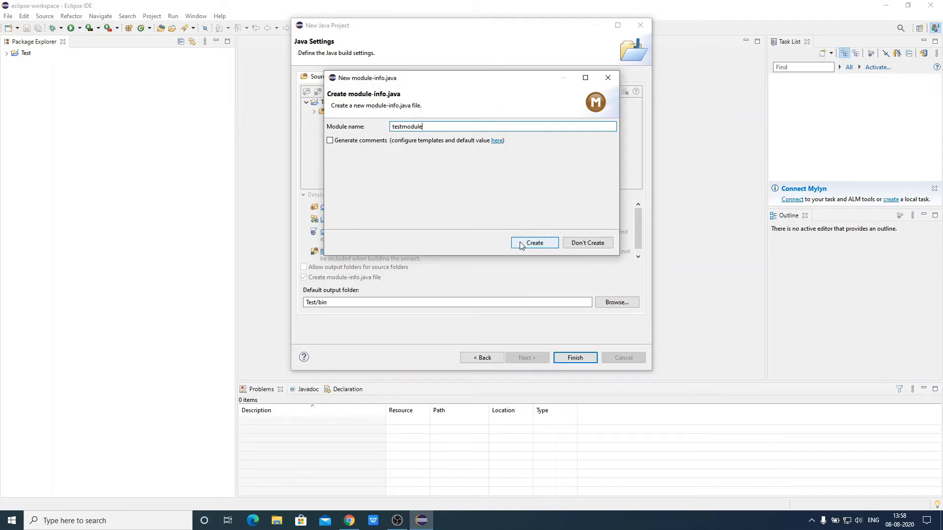
left_click(521, 245)
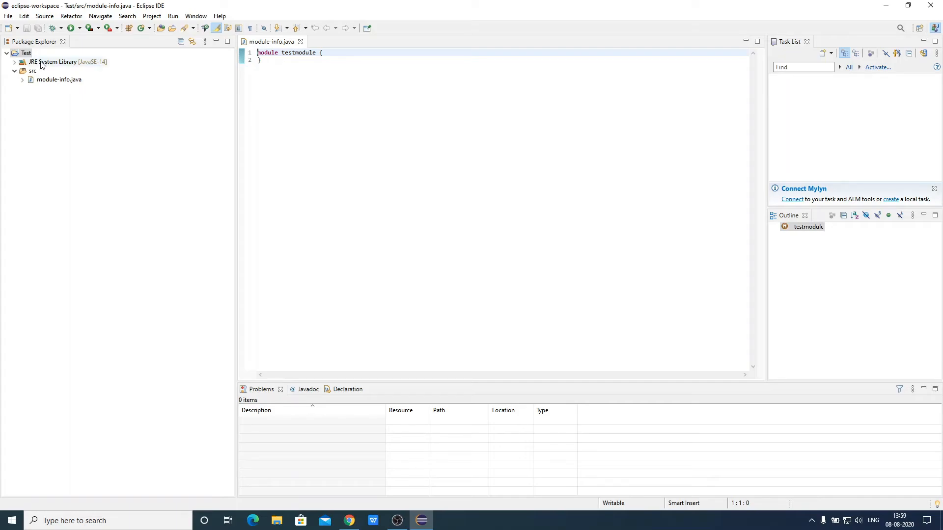
Create the testpackage package under src, then bring up testpackage's New menu
left_click(31, 75)
right_click(31, 75)
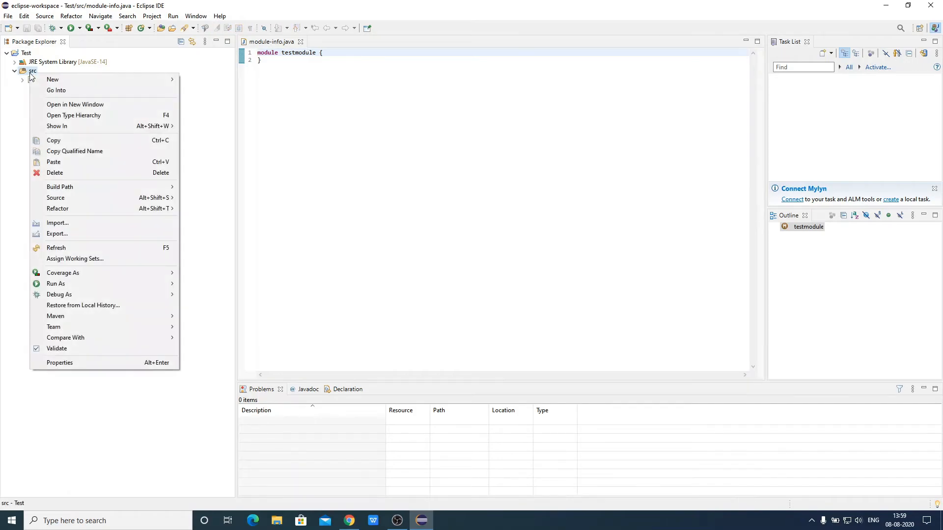
mouse_move(47, 80)
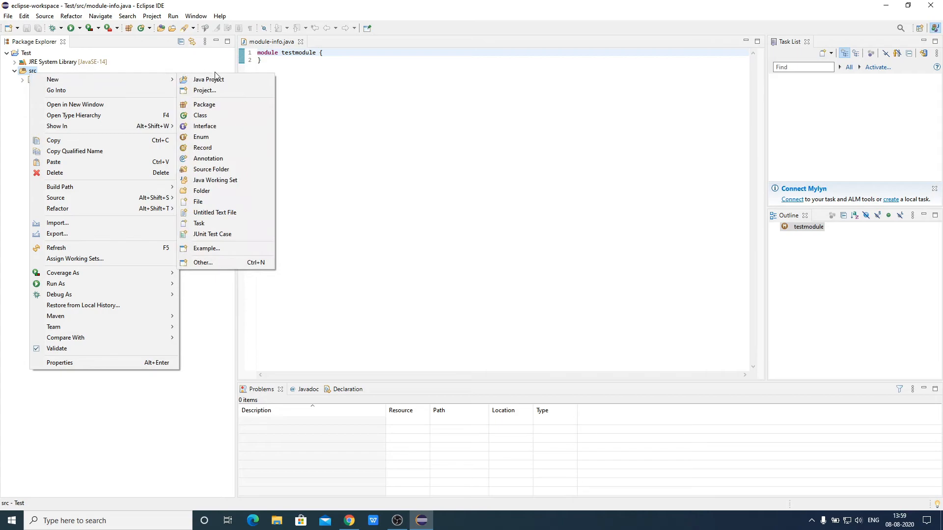
left_click(227, 108)
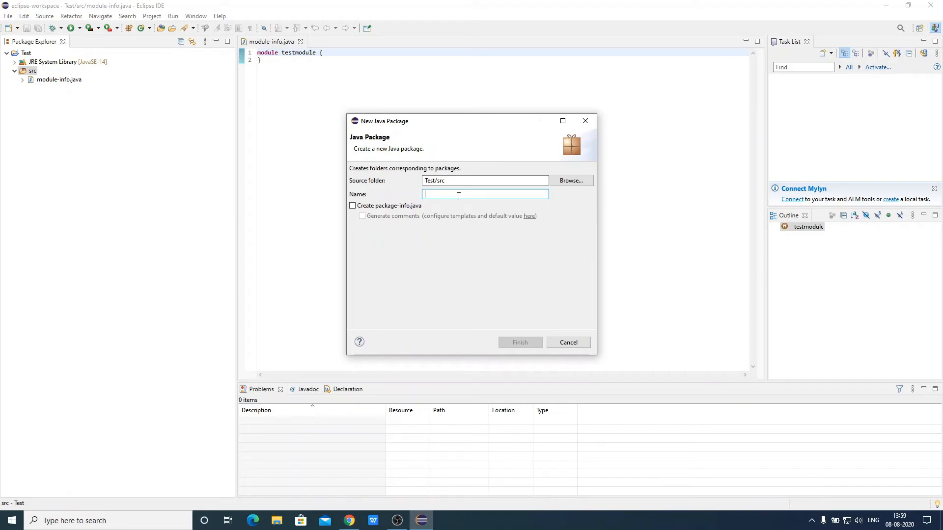
type("testpackage")
left_click(521, 344)
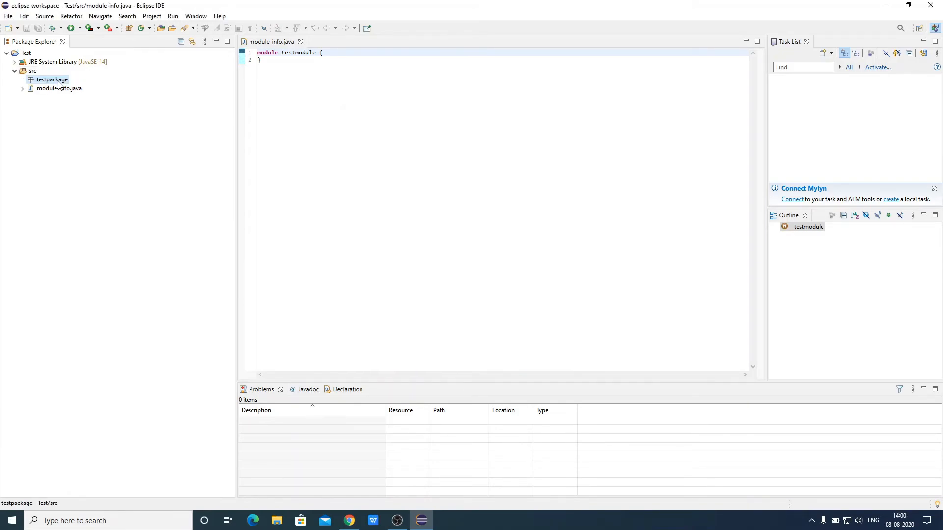
right_click(58, 84)
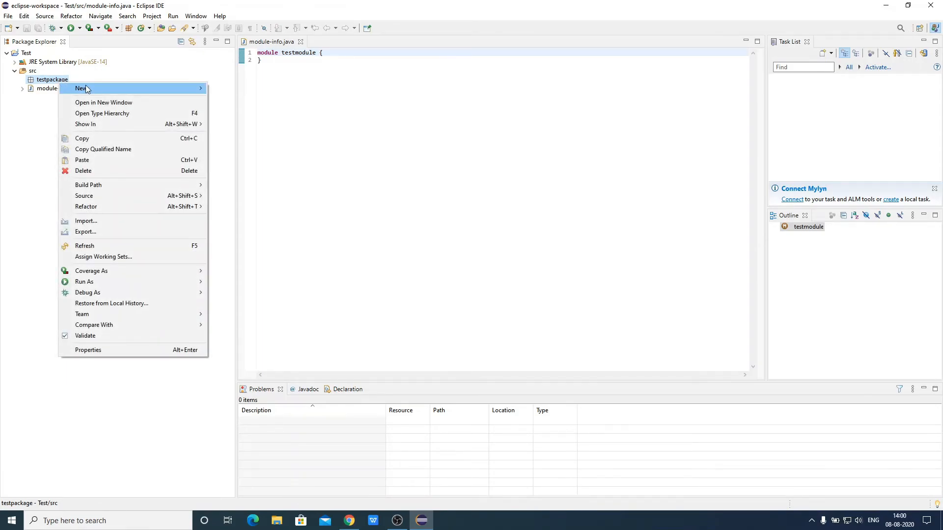
mouse_move(89, 91)
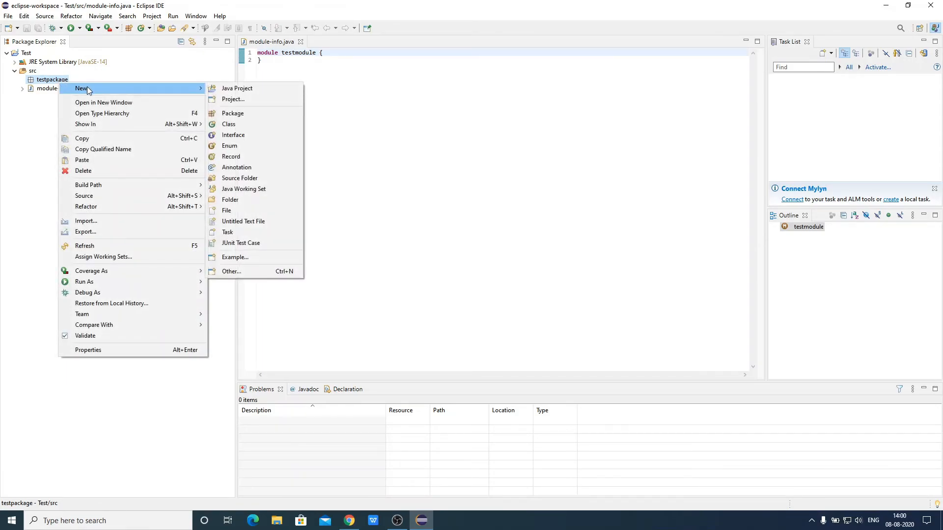
Create a public class Demo in testpackage with a public static void main stub
left_click(255, 125)
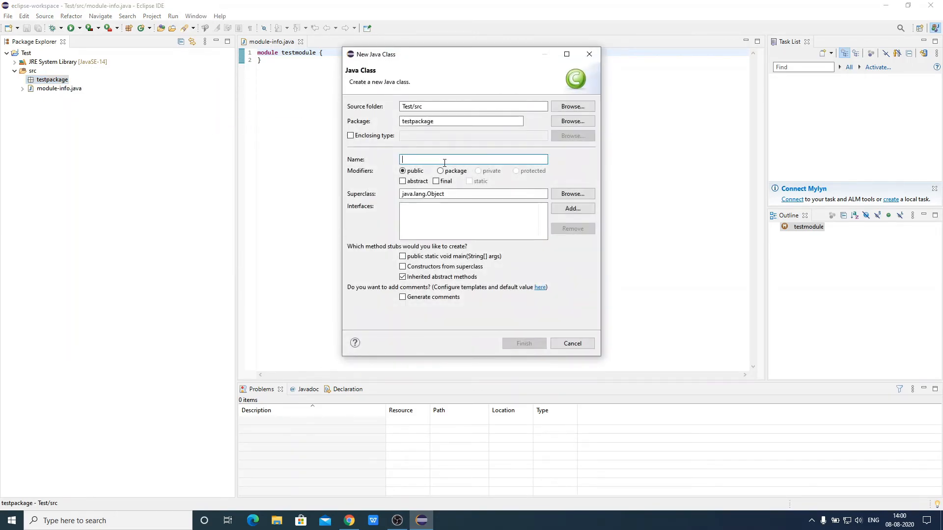
type("Demo")
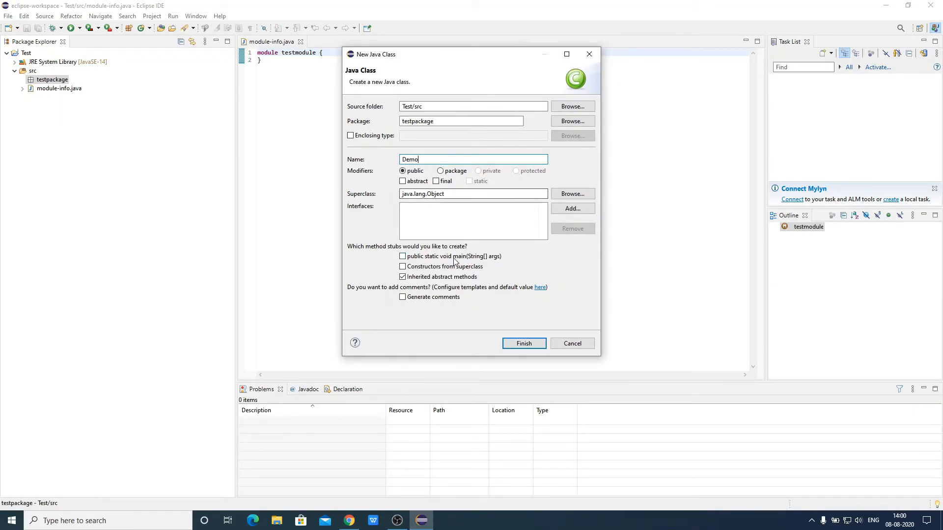
left_click(403, 257)
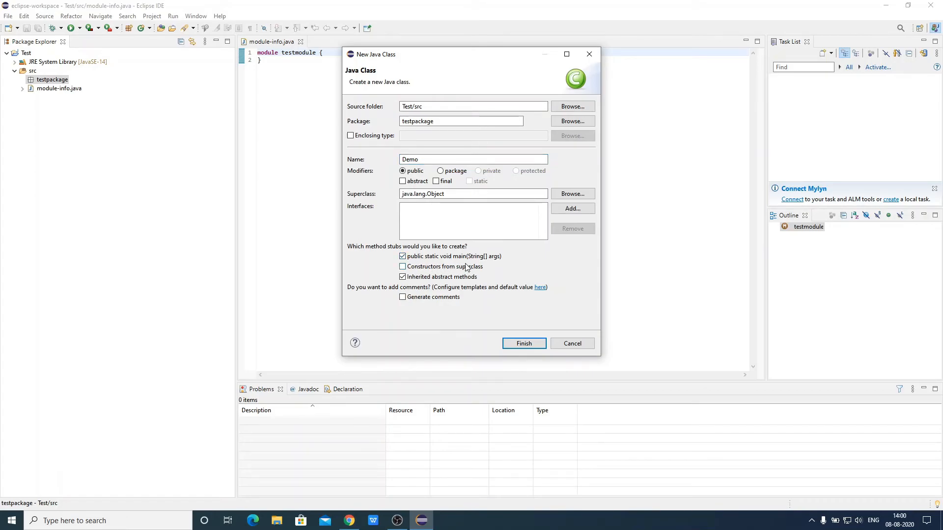
left_click(524, 344)
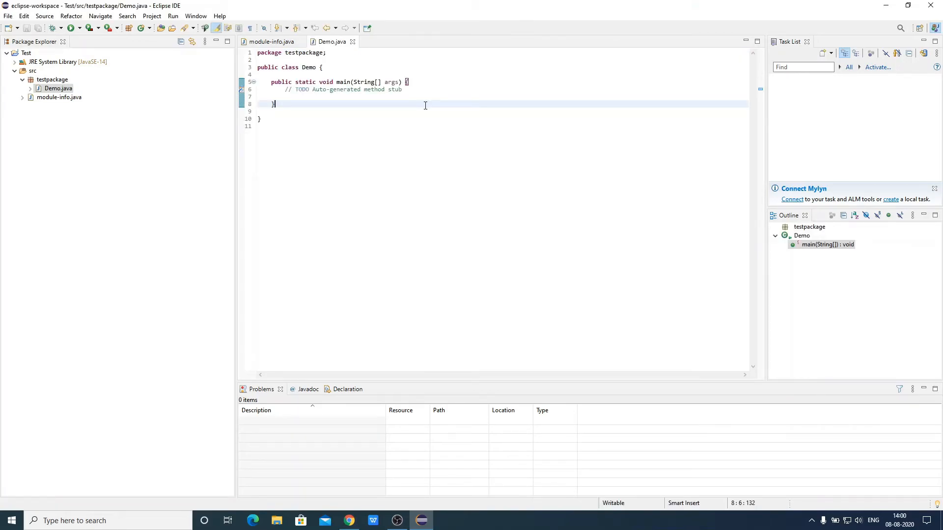
Point out the package declaration and the Demo class name in the code
left_click(313, 53)
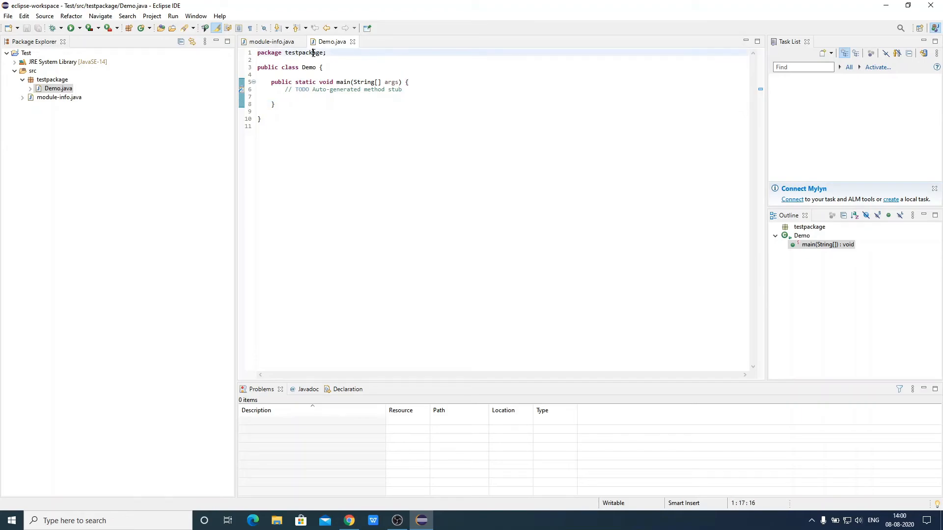
left_click(310, 69)
left_click(334, 156)
Below the TODO comment, write System.out.println("Hello World!!") using content assist for System
left_click(421, 91)
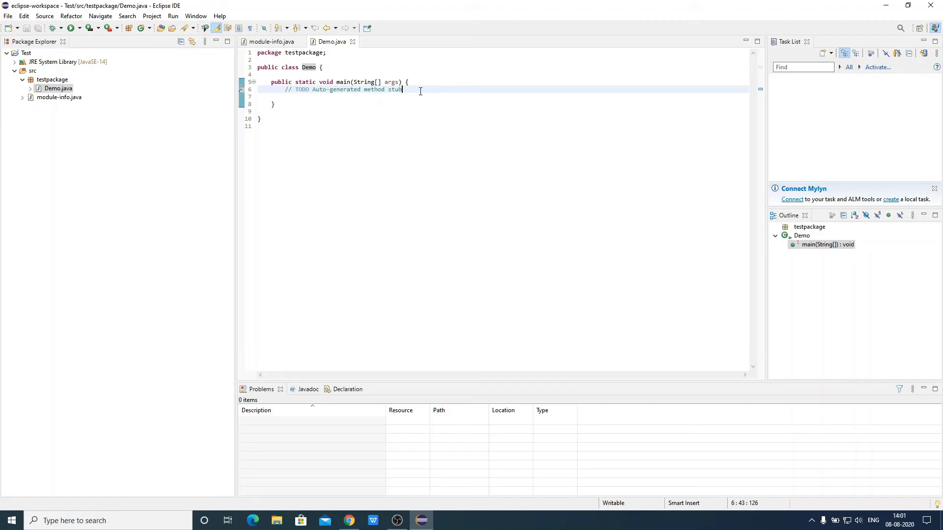
key("Return")
key("Return")
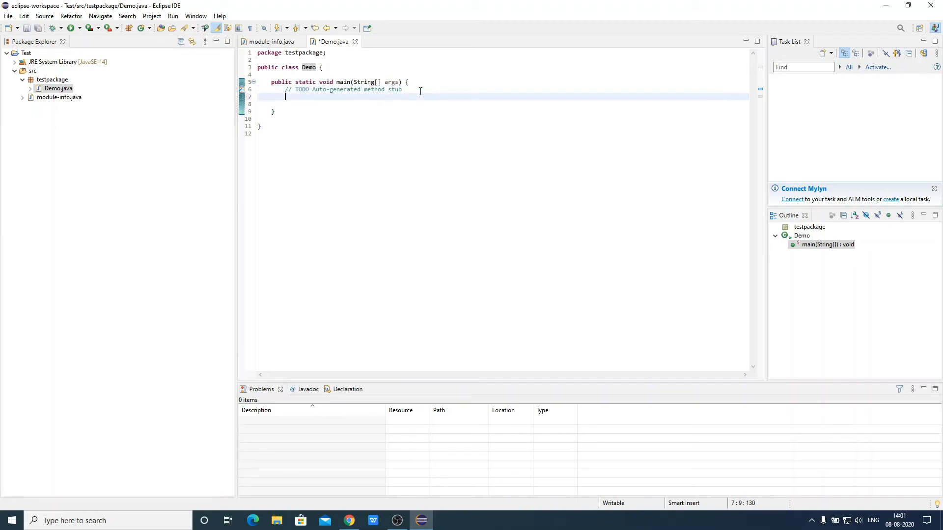
type("sys")
key("ctrl+space")
key("Return")
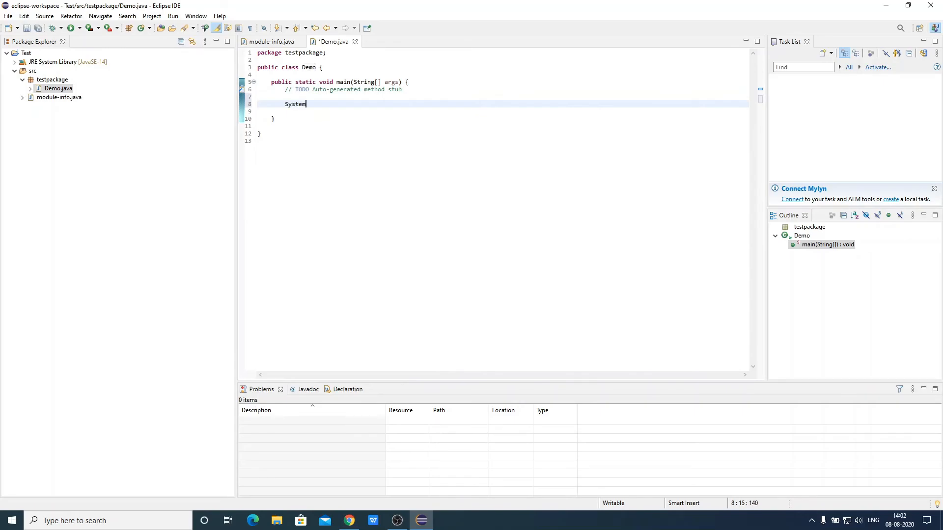
type(".out.")
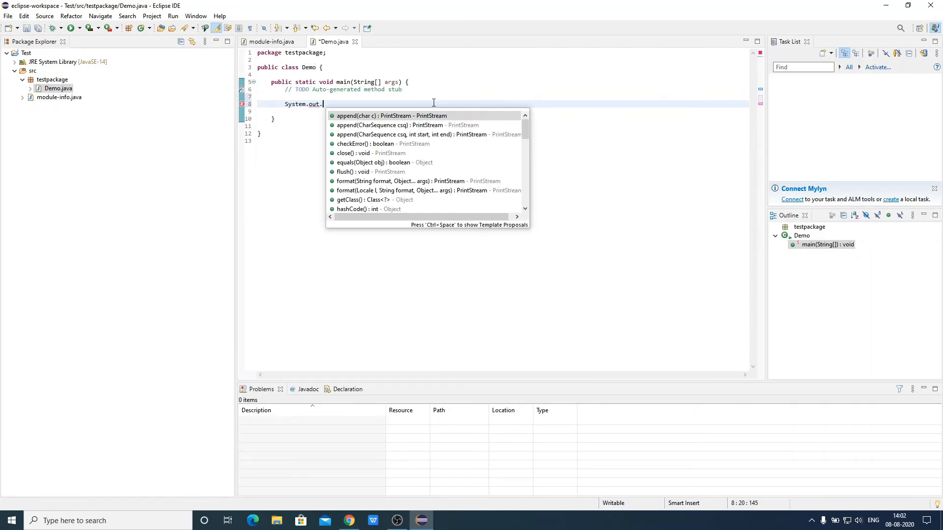
type("println((")
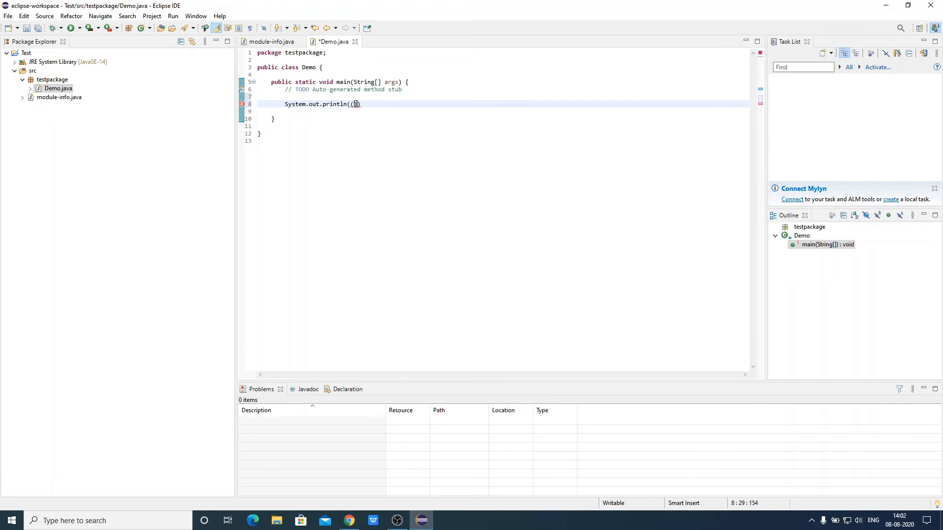
key("BackSpace")
type("\"Hello World!!")
Save all files and run Demo so the Console prints Hello World!!
left_click(8, 16)
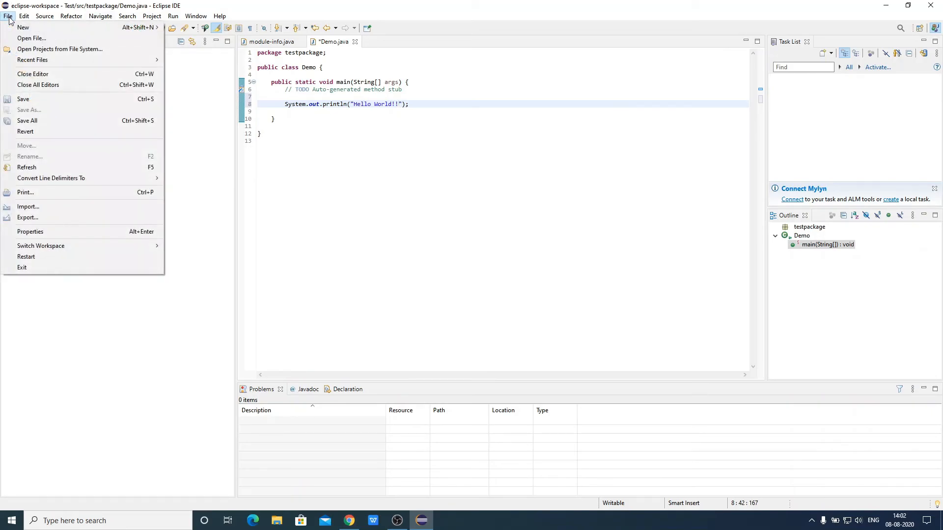
left_click(38, 122)
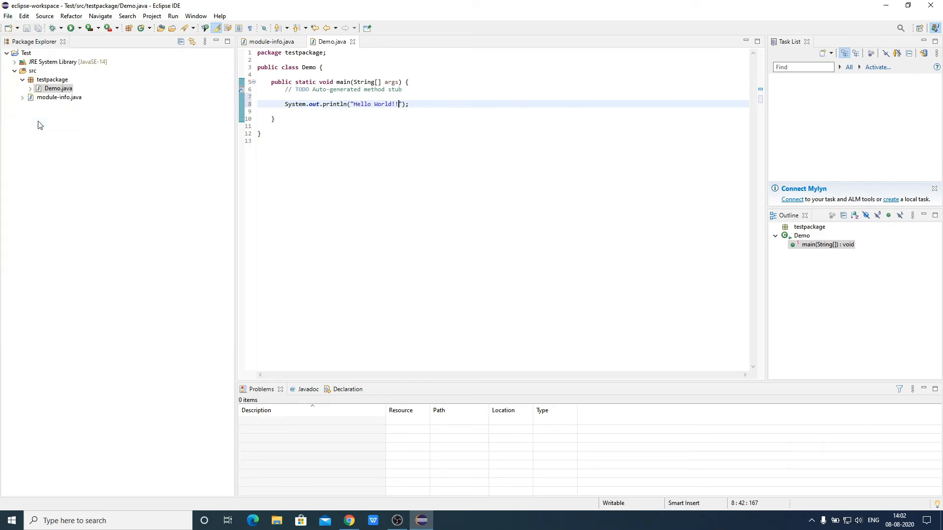
left_click(175, 16)
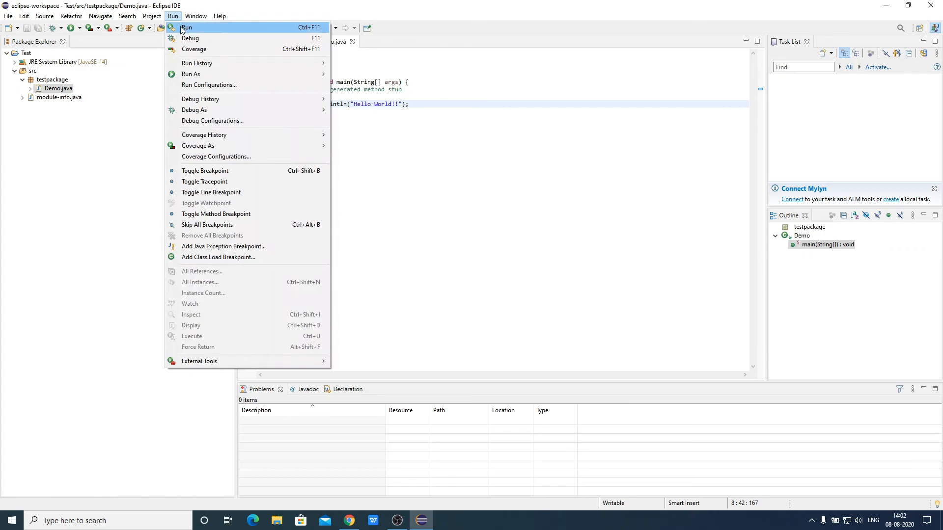
left_click(183, 28)
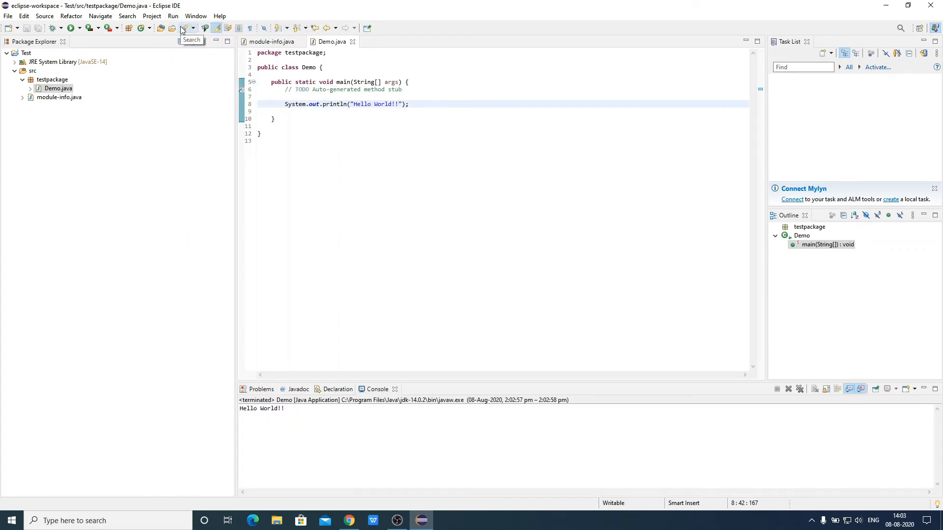
Check the Hello World!! output, then select the println line in the editor to duplicate it
left_click_drag(308, 412, 251, 413)
left_click(249, 421)
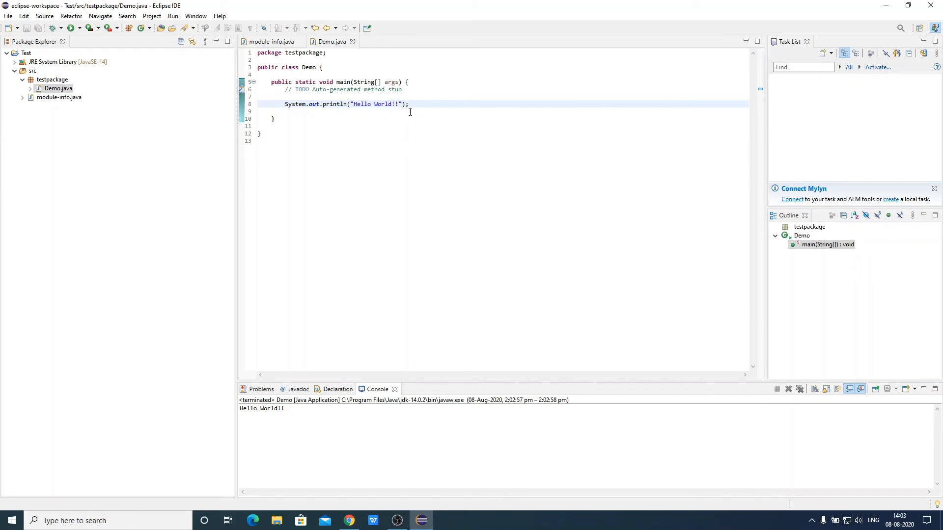
left_click_drag(410, 105, 285, 105)
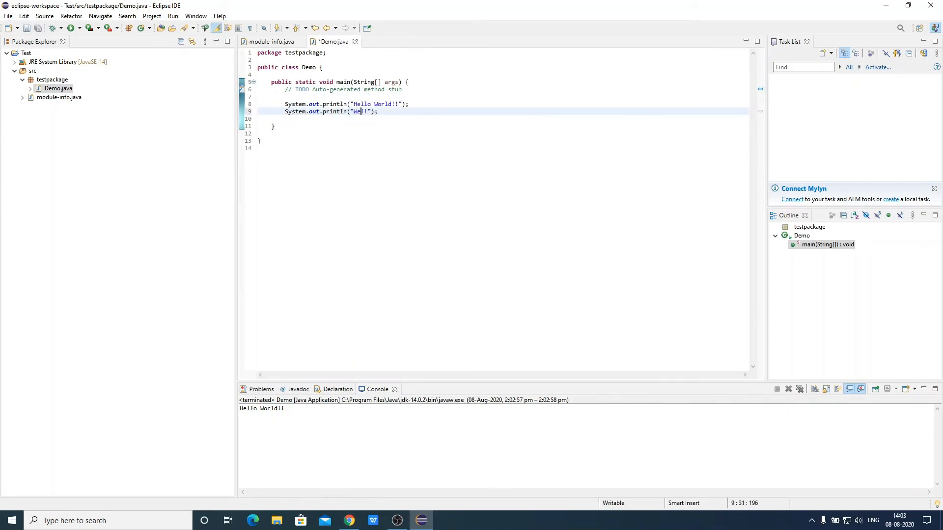
Make the second println print 'Welcome to thecoderworld youtube channel!!' and save all files
type("lcome to thecoderworld youtube channel")
left_click(396, 190)
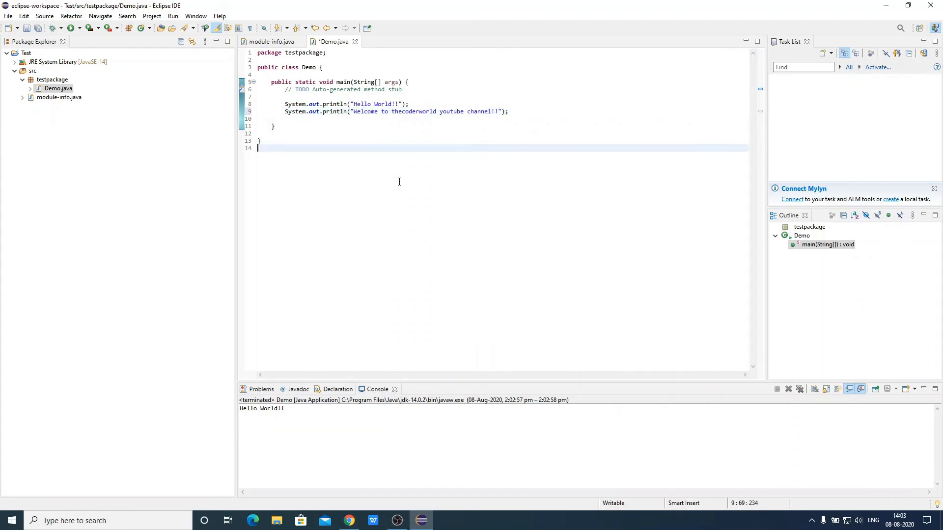
left_click(7, 19)
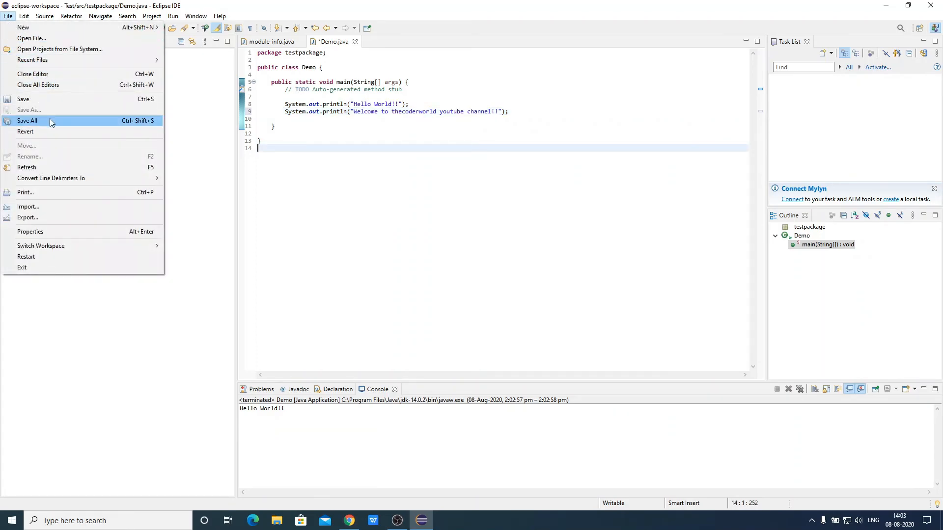
left_click(49, 120)
Rerun Demo and confirm the Console shows Hello World!! and the welcome message
left_click(173, 15)
left_click(185, 29)
left_click_drag(386, 417, 298, 417)
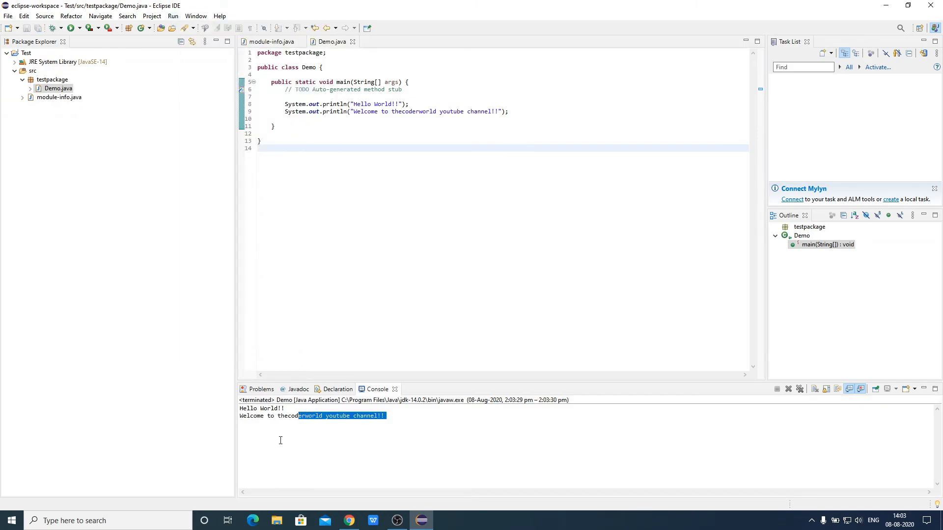
left_click(343, 434)
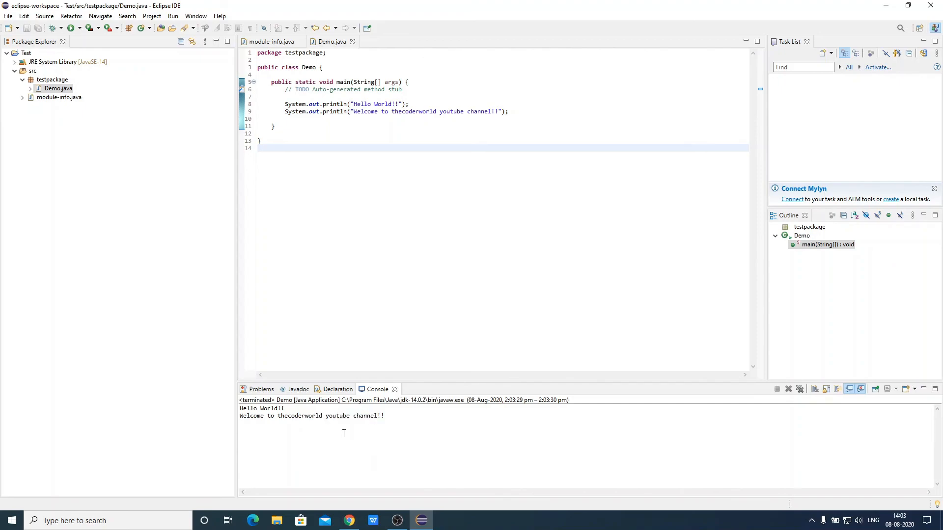